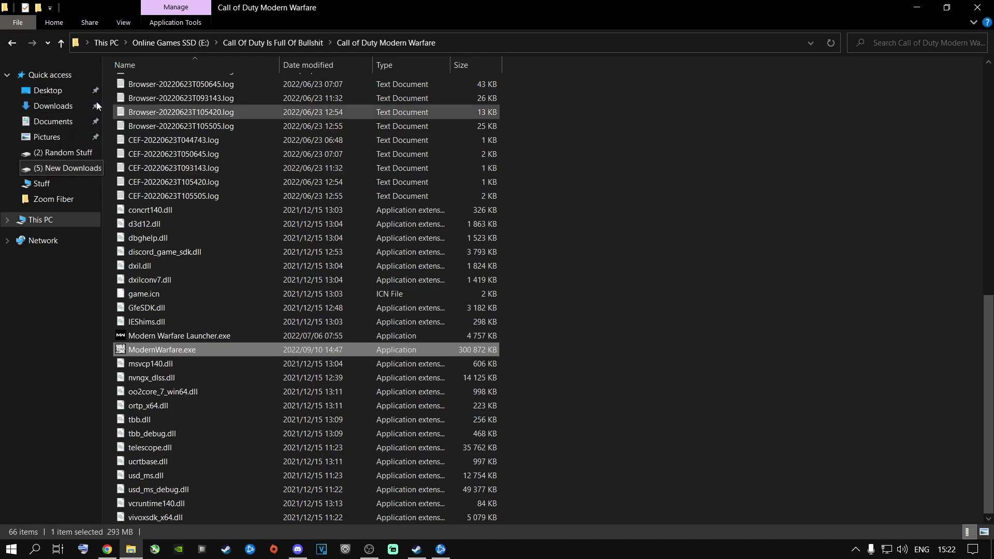
- Open adv_options.ini from the players folder under Documents > Call of Duty Modern Warfare
left_click(51, 124)
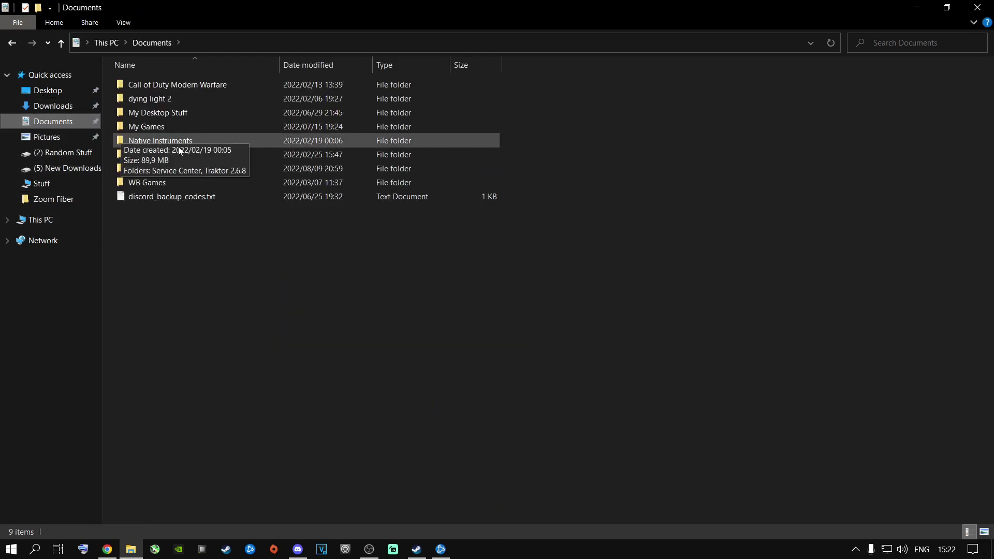
double_click(158, 84)
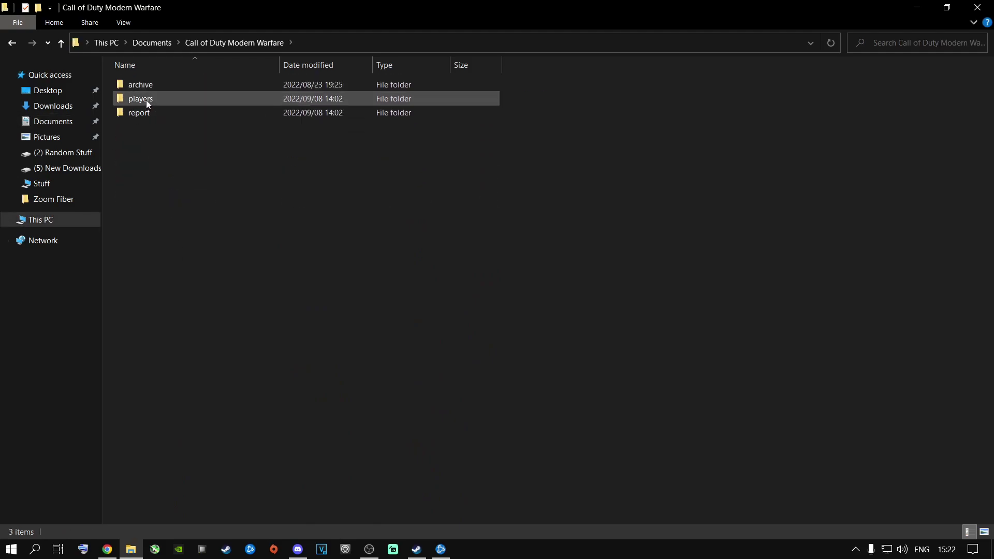
double_click(146, 99)
double_click(154, 98)
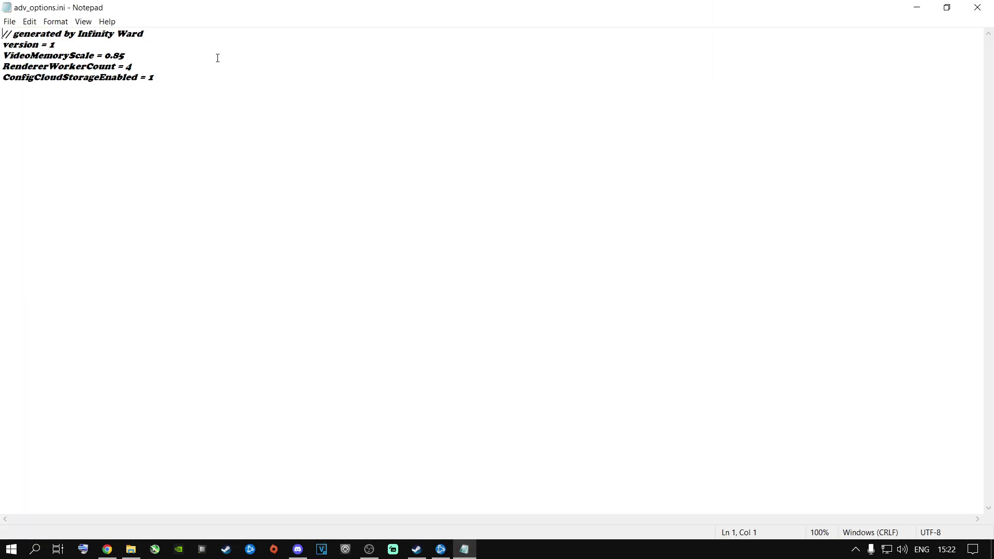
- Keep RendererWorkerCount at 4 in adv_options.ini, save the file, and close both the file and the folder window
left_click(141, 67)
left_click(10, 22)
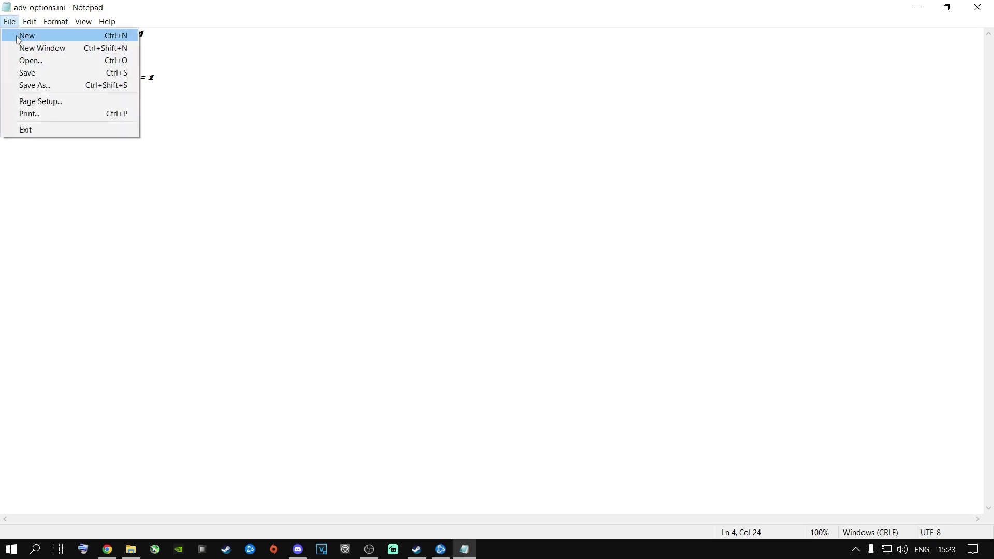
left_click(31, 73)
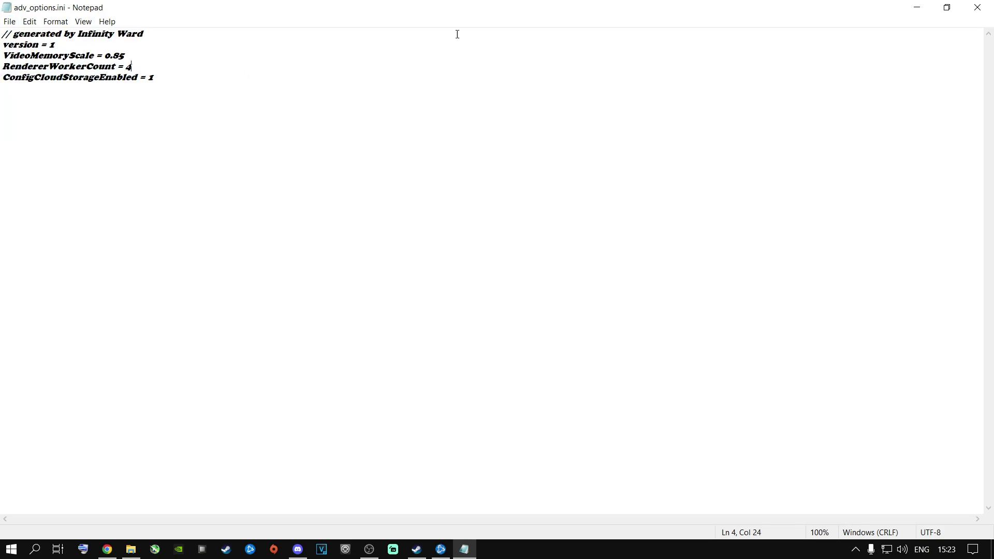
left_click(977, 8)
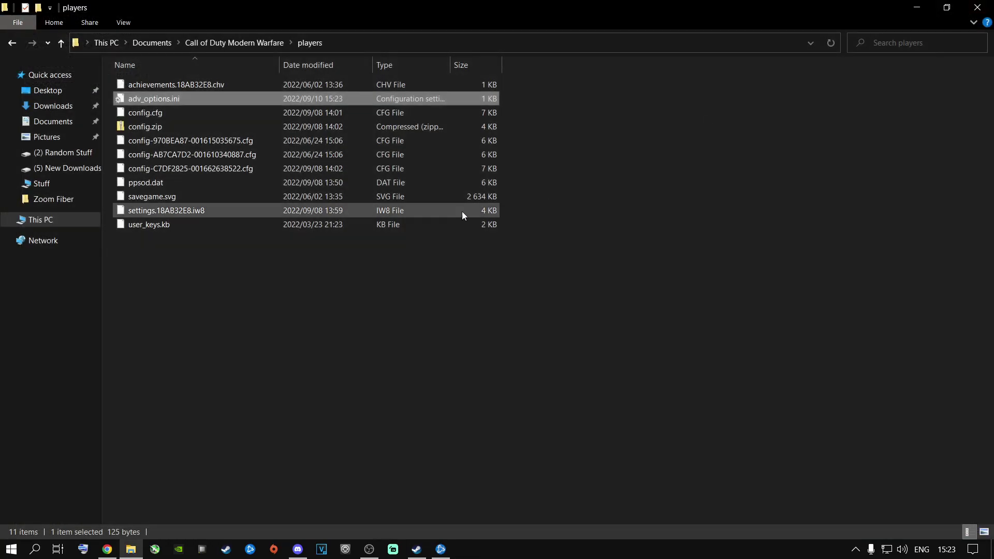
left_click(977, 7)
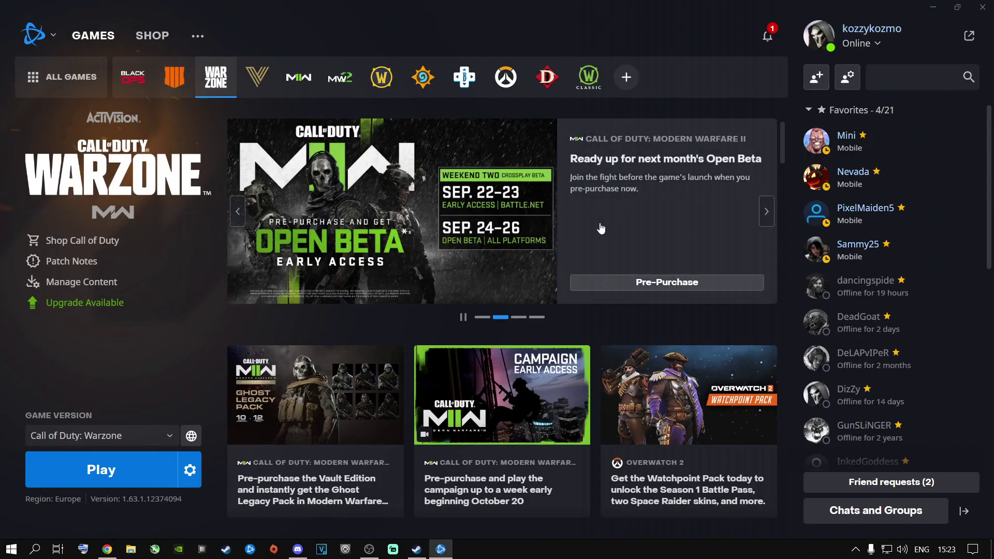
- Open Warzone's game settings in Battle.net and review the App settings down to Advanced Features
left_click(191, 469)
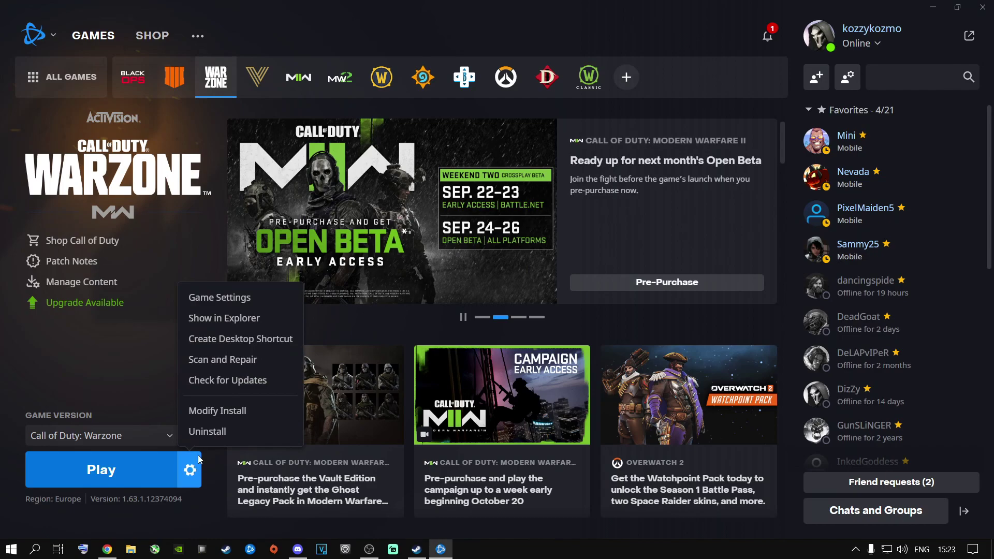
left_click(218, 297)
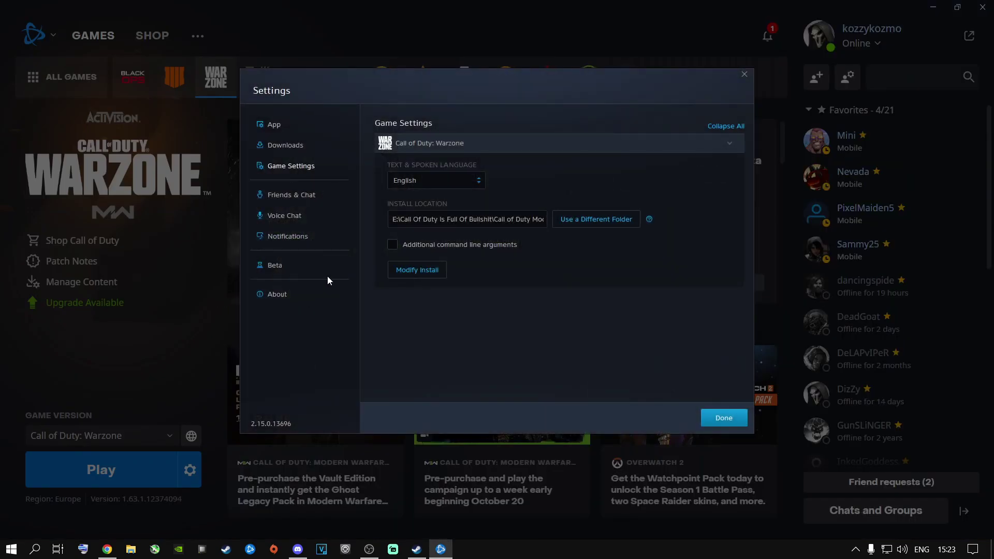
left_click(273, 124)
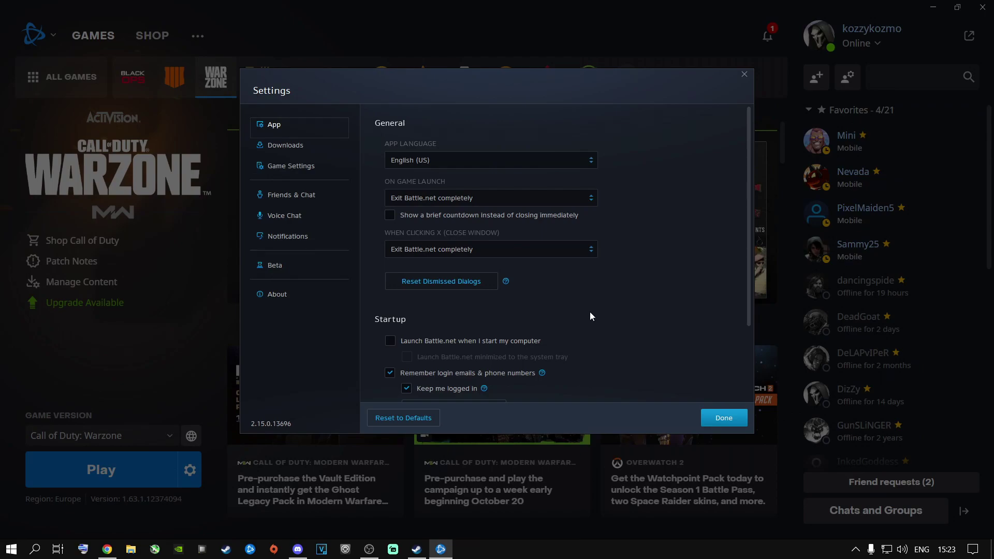
scroll(590, 315, "down", 2)
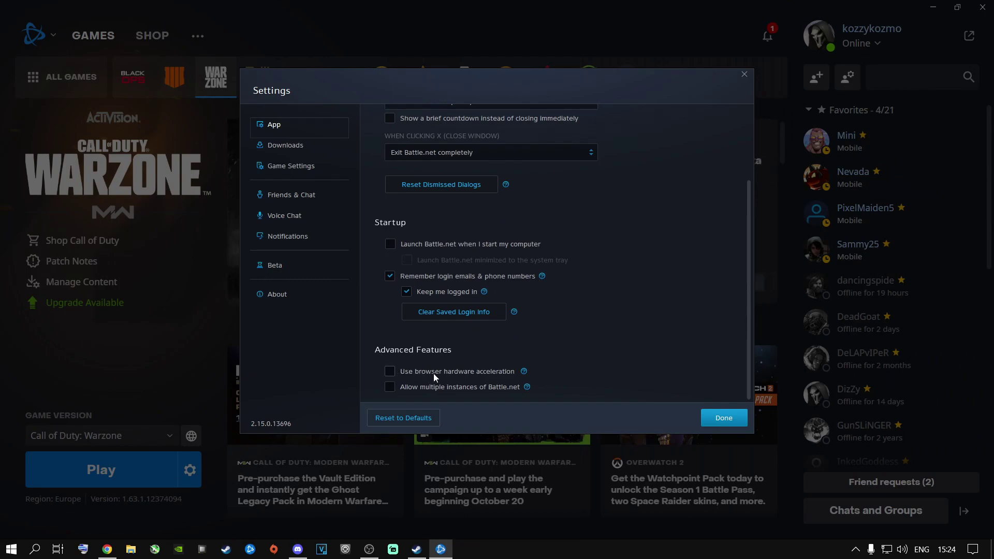
- Switch browser hardware acceleration on and back off without restarting Battle.net, and close the settings
left_click(391, 371)
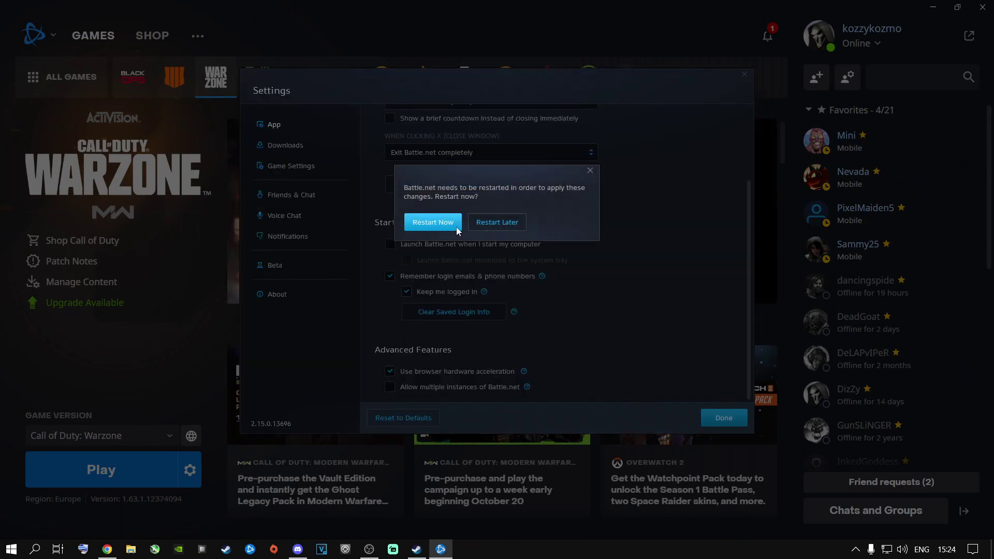
left_click(590, 171)
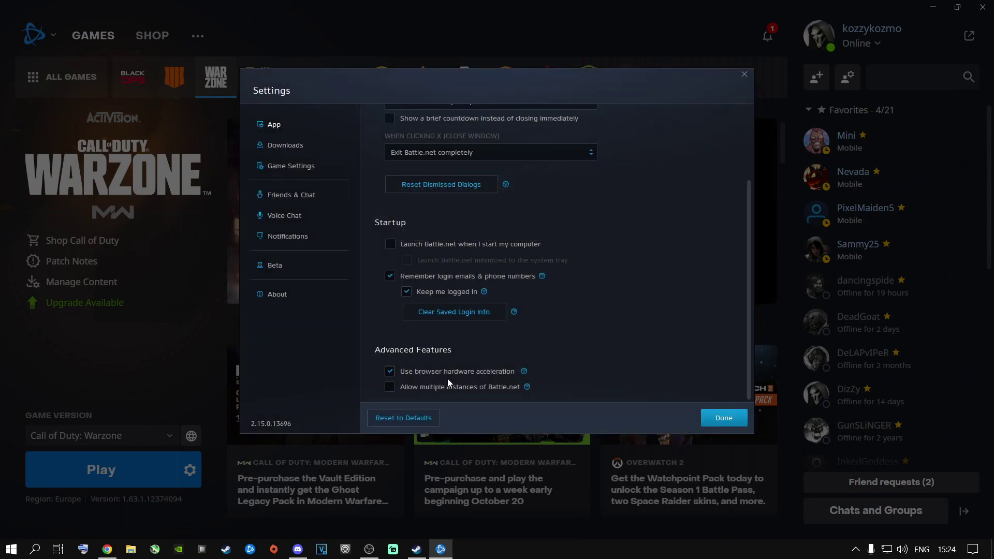
left_click(390, 371)
left_click(589, 171)
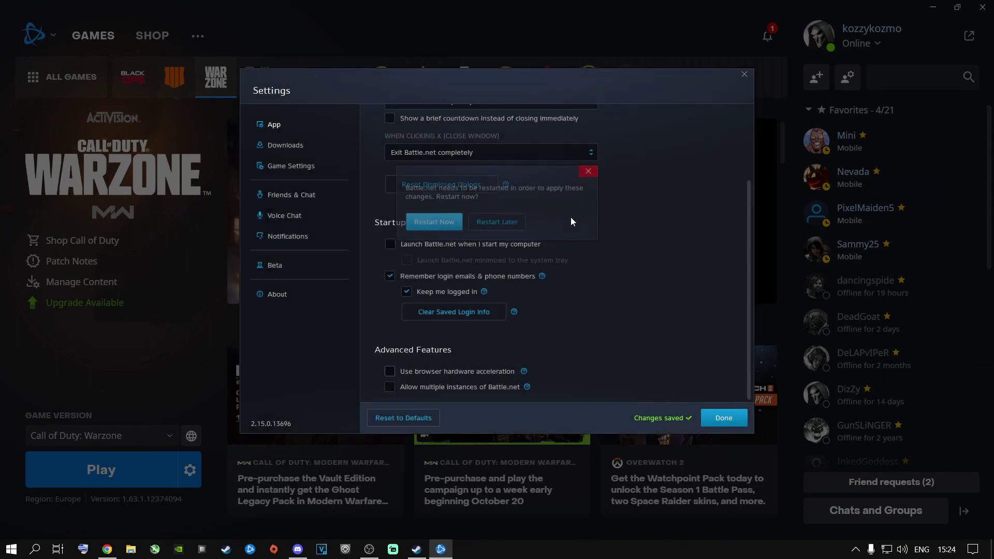
left_click(710, 417)
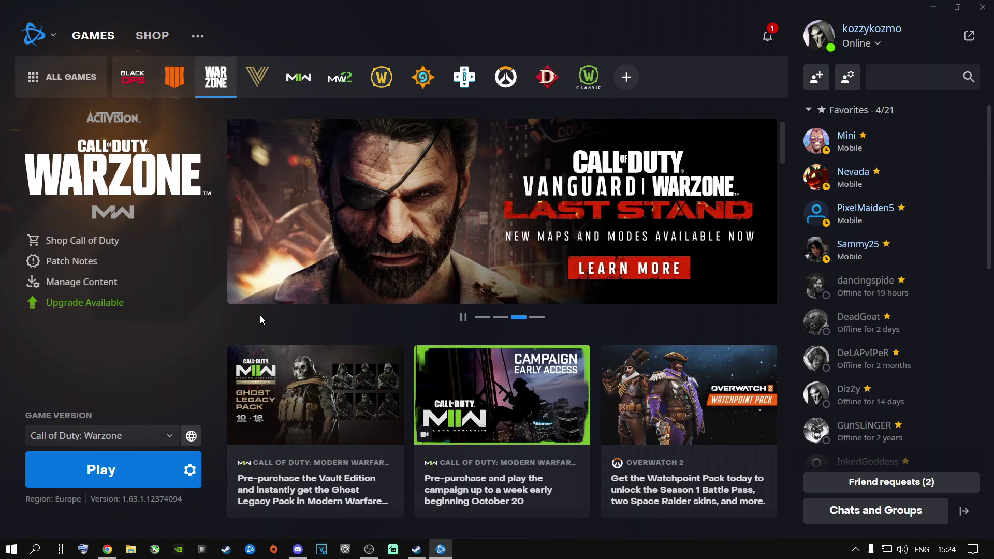
- Minimize Battle.net and open the Windows Graphics settings by searching for "graphics settings"
left_click(933, 7)
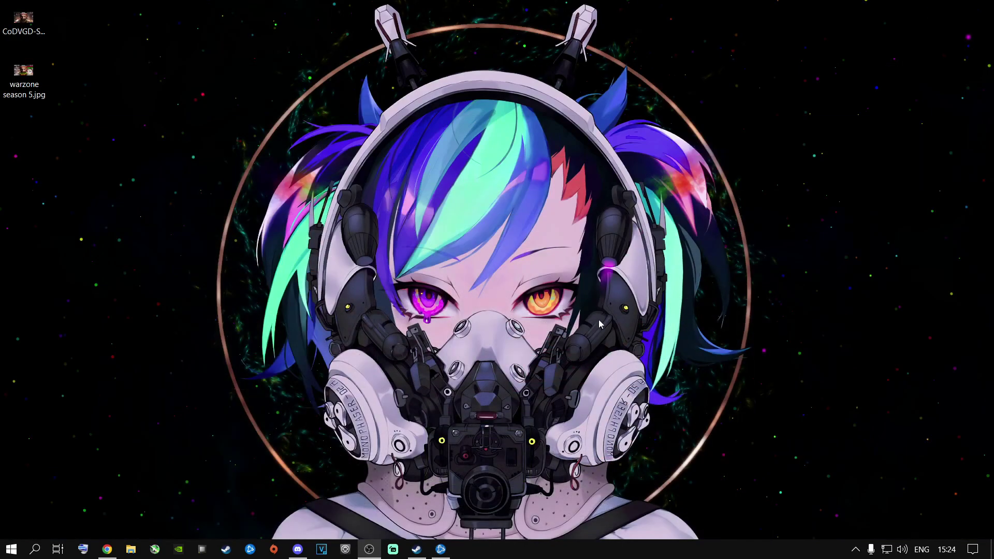
left_click(35, 549)
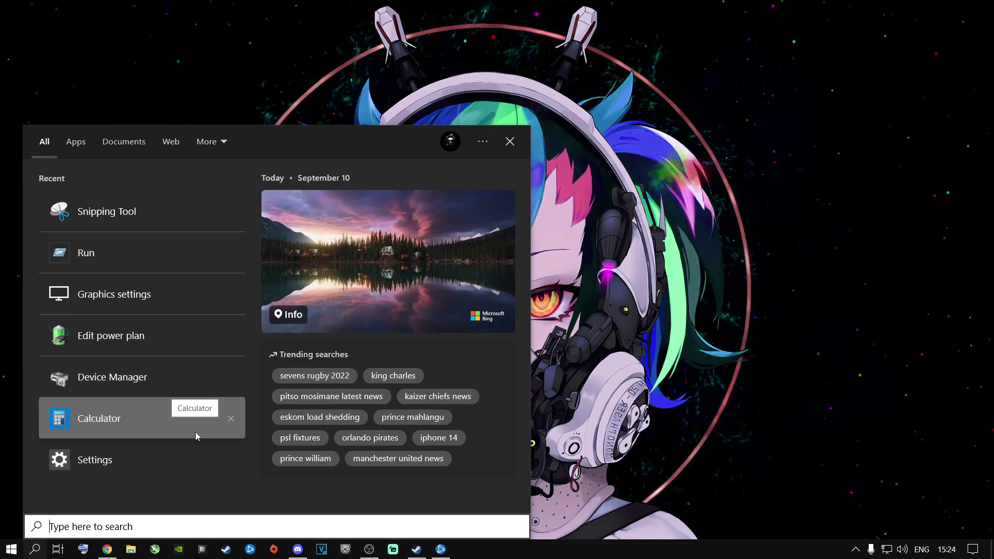
type("graphics settings")
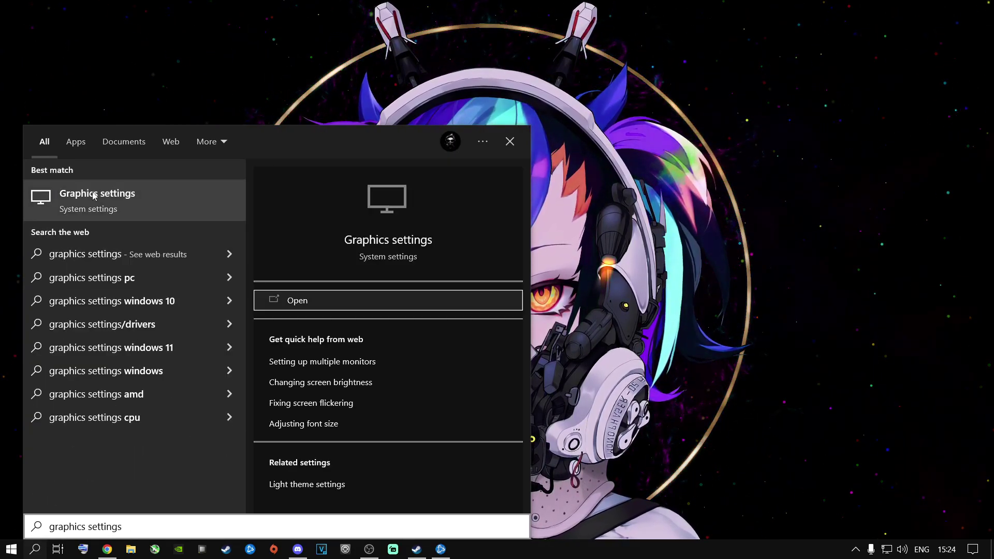
left_click(97, 200)
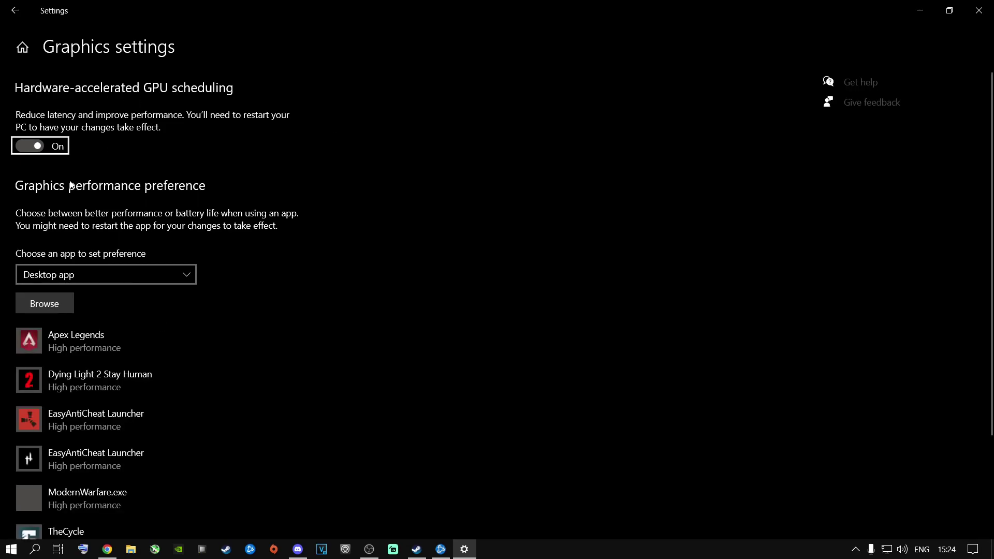
- Toggle hardware-accelerated GPU scheduling off and back on
left_click(36, 148)
left_click(46, 147)
left_click(37, 150)
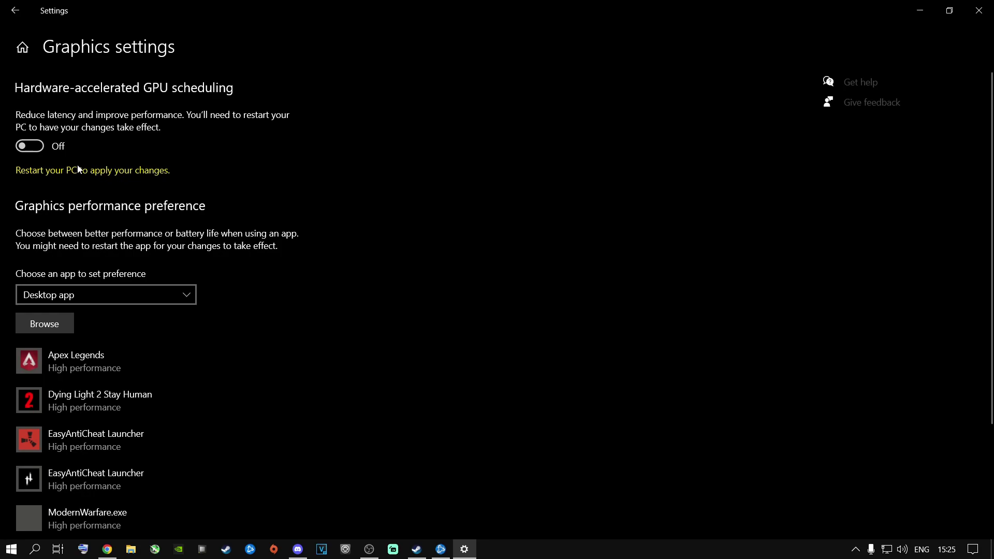
left_click(33, 146)
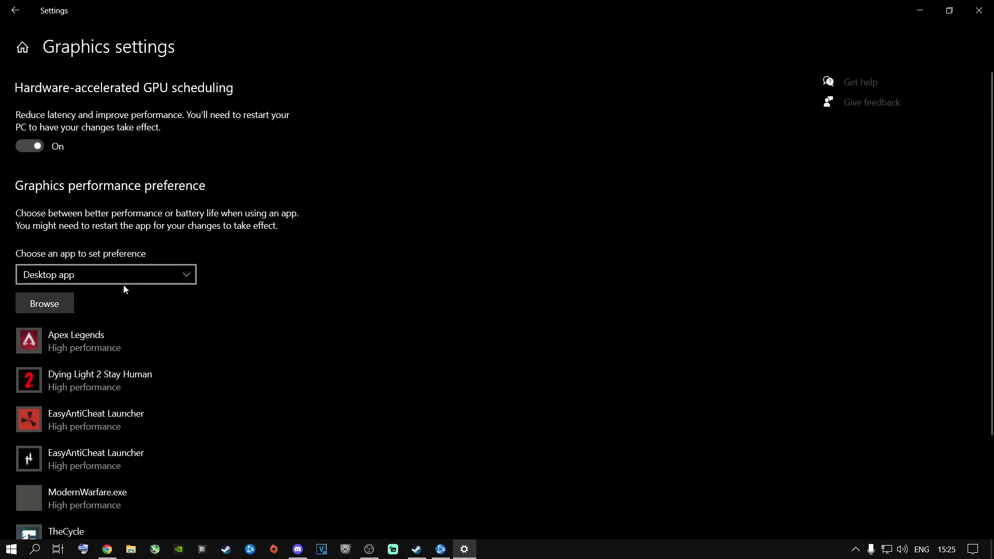
- Remove the ModernWarfare.exe entry from the graphics performance preference list
scroll(126, 295, "down", 2)
left_click(93, 381)
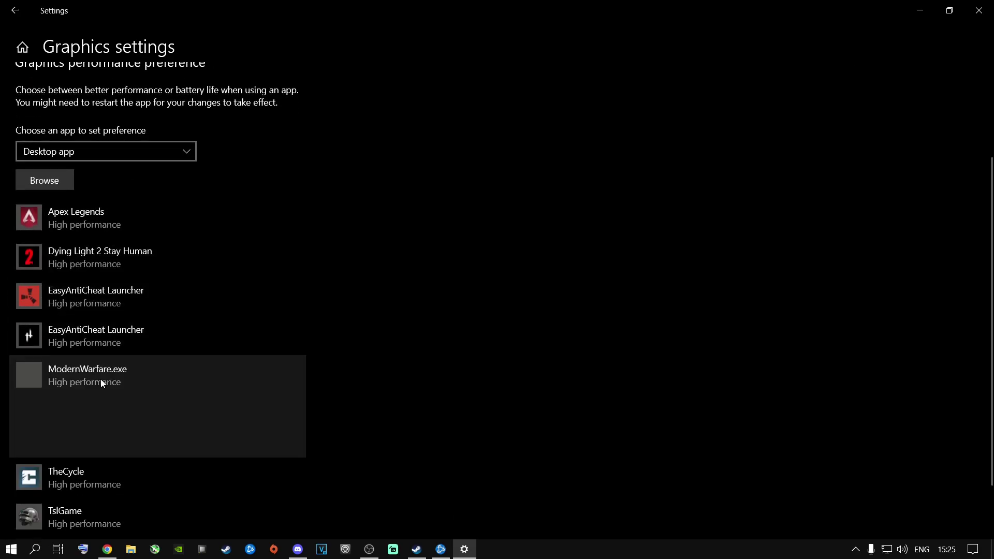
left_click(266, 442)
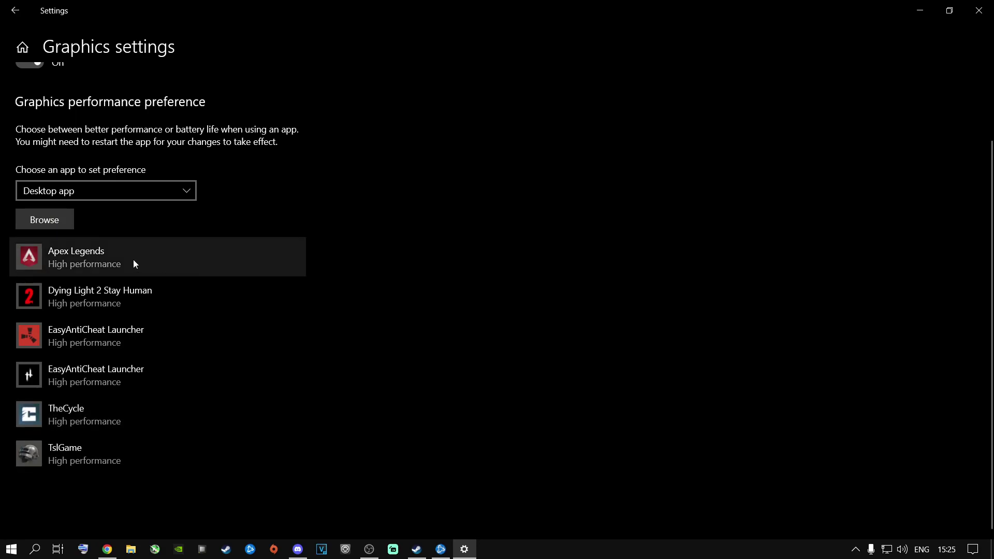
- Add ModernWarfare.exe from the Call of Duty Modern Warfare install folder on drive E: as a desktop app for graphics preference
left_click(60, 226)
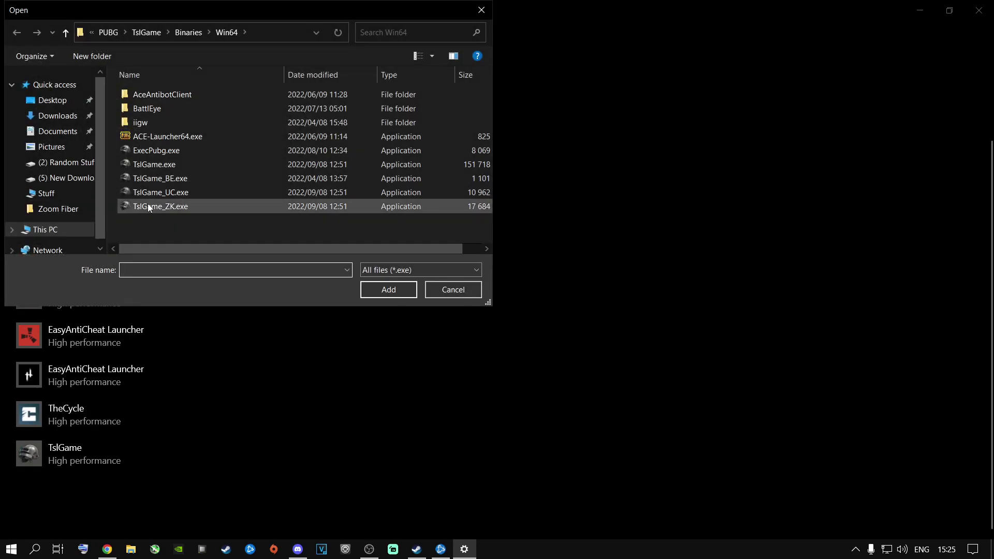
left_click(48, 229)
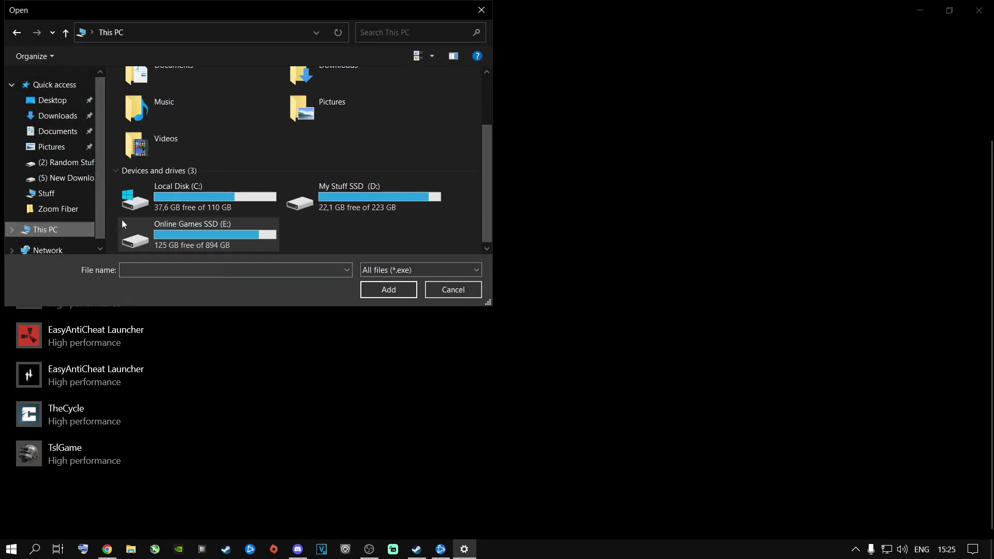
double_click(199, 231)
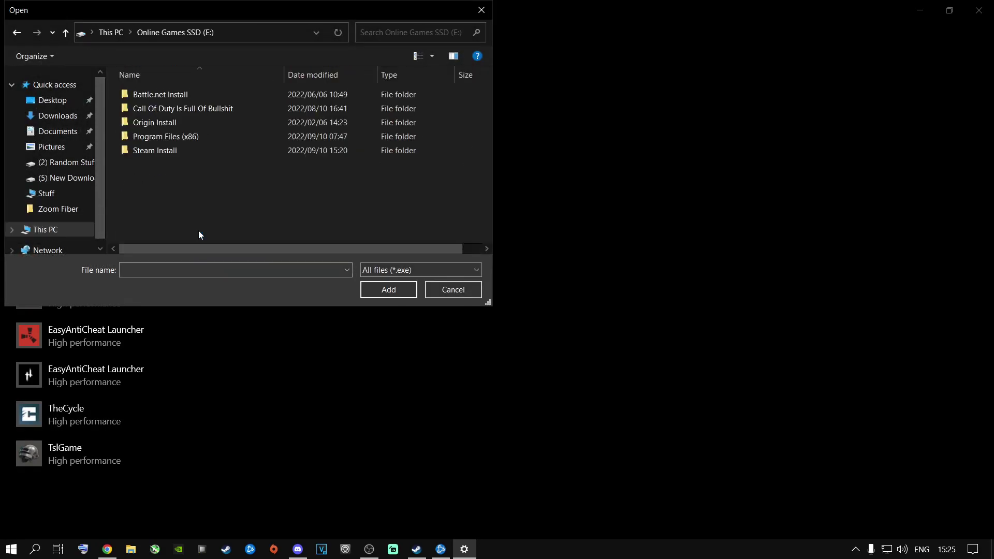
double_click(161, 107)
left_click(18, 32)
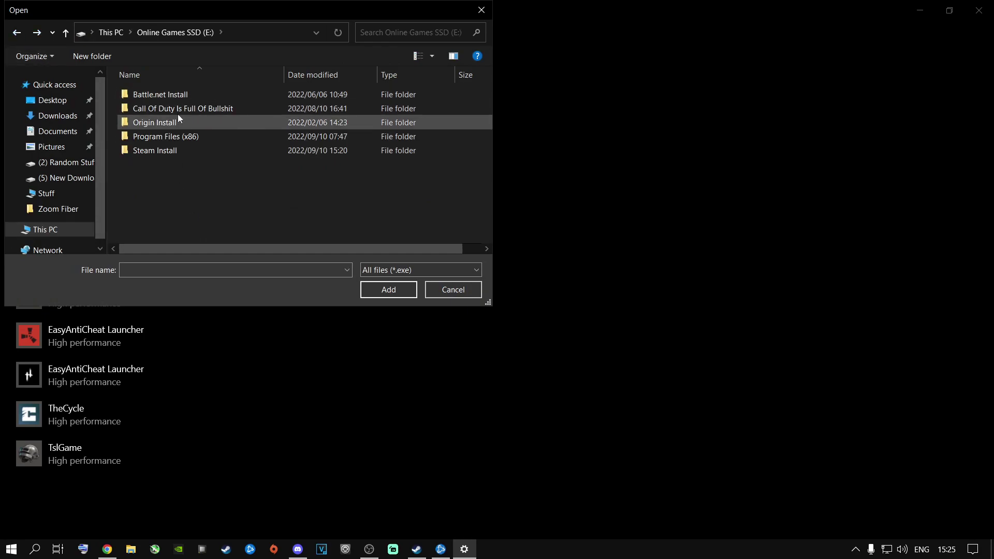
double_click(187, 106)
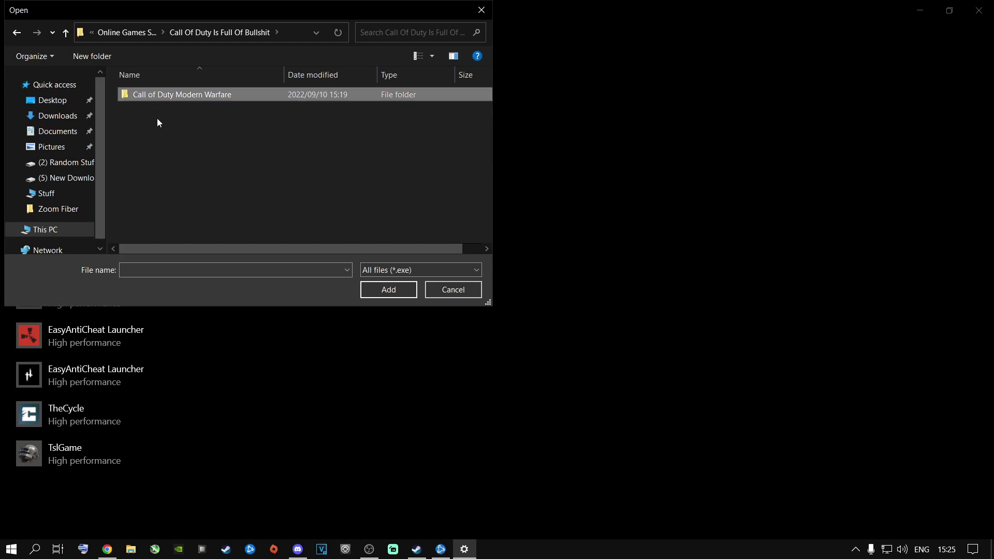
double_click(155, 93)
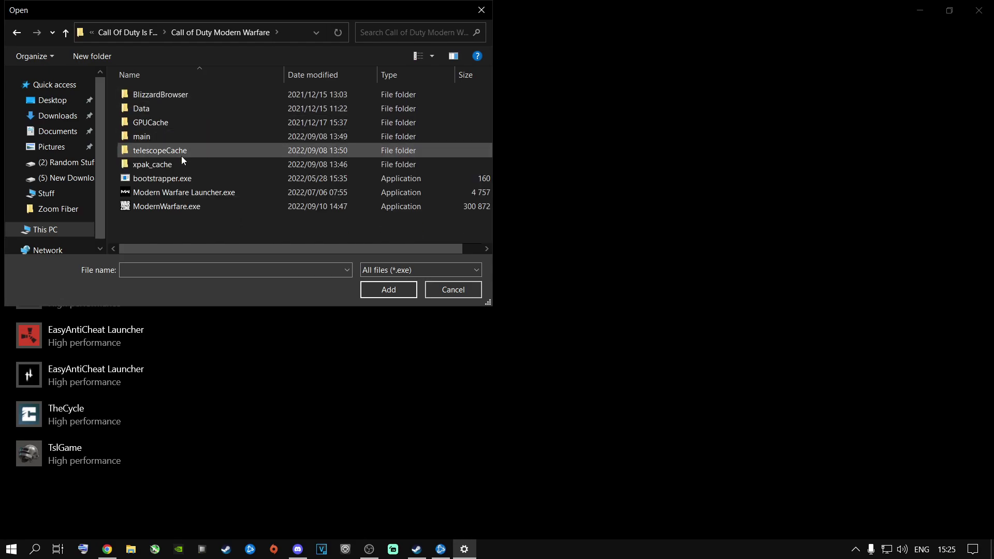
left_click(159, 208)
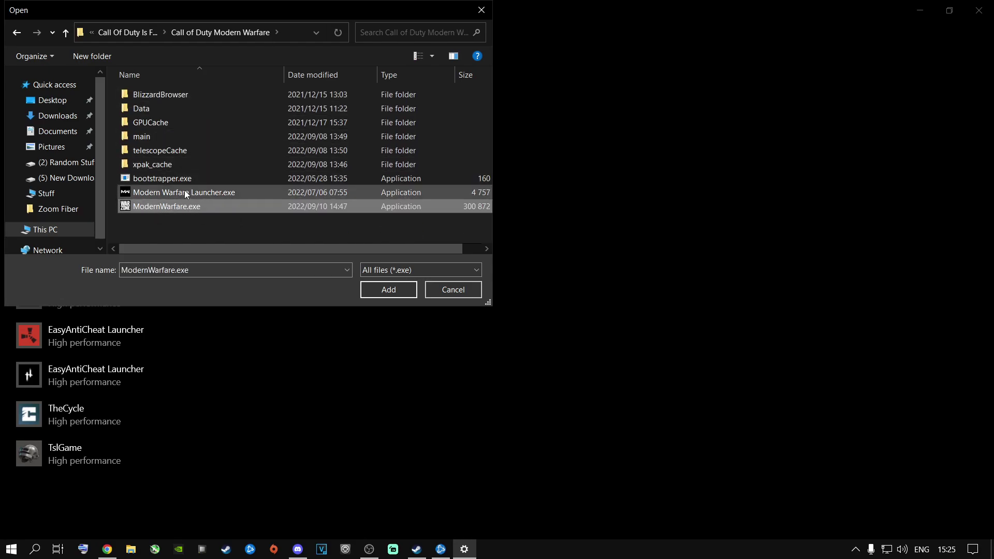
left_click(406, 293)
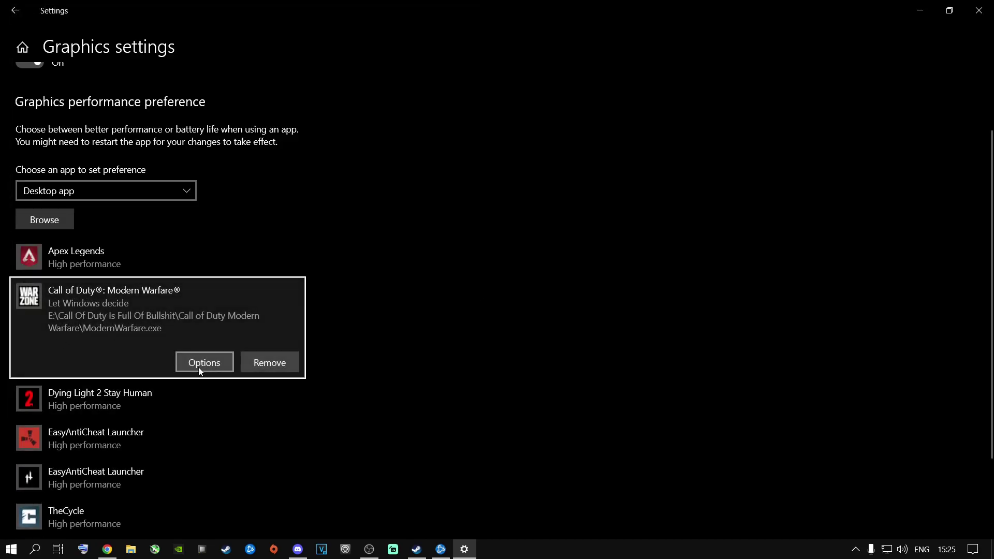
- Set the graphics preference of Call of Duty: Modern Warfare to High performance and save it
left_click(198, 364)
left_click(406, 299)
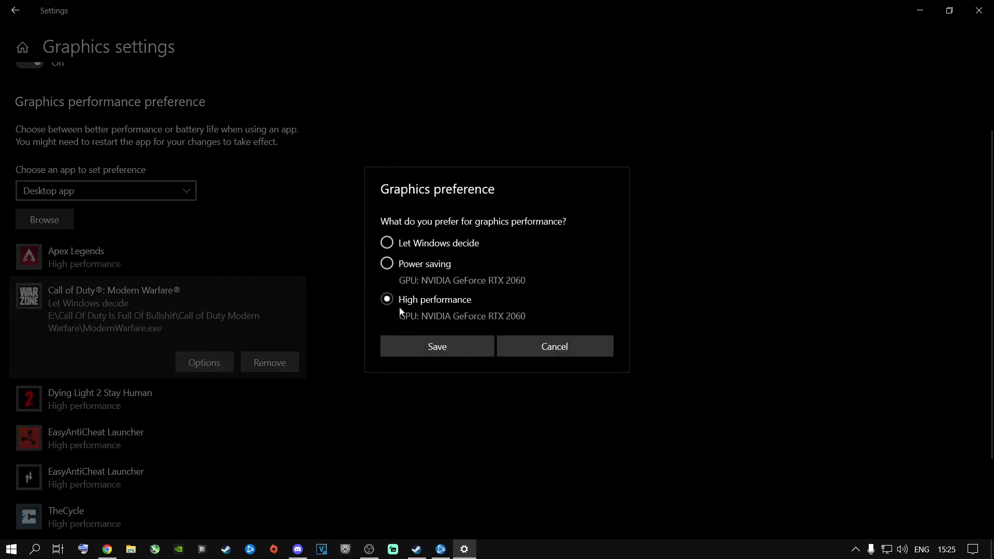
left_click(448, 344)
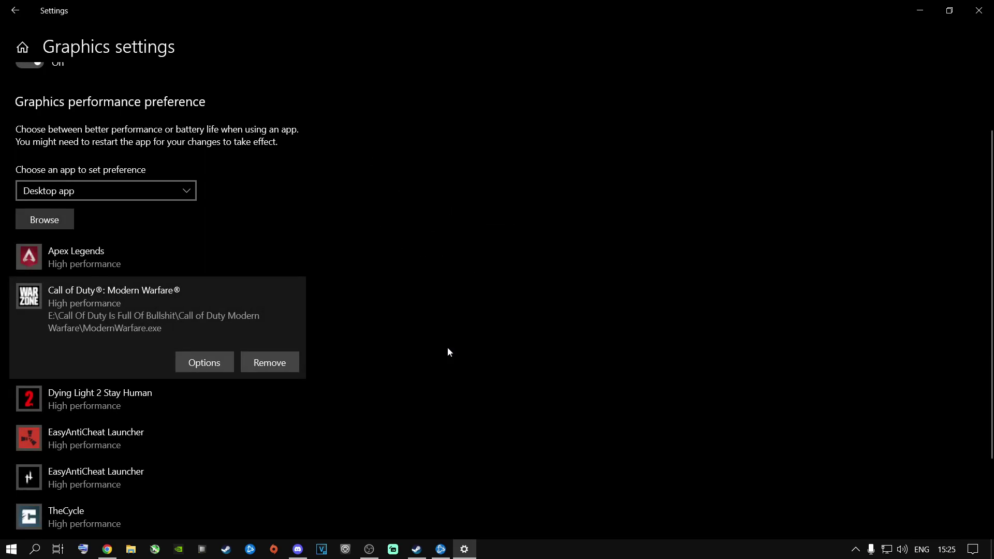
- Close the Windows Graphics settings and open the NVIDIA Control Panel from the desktop
left_click(978, 11)
right_click(492, 262)
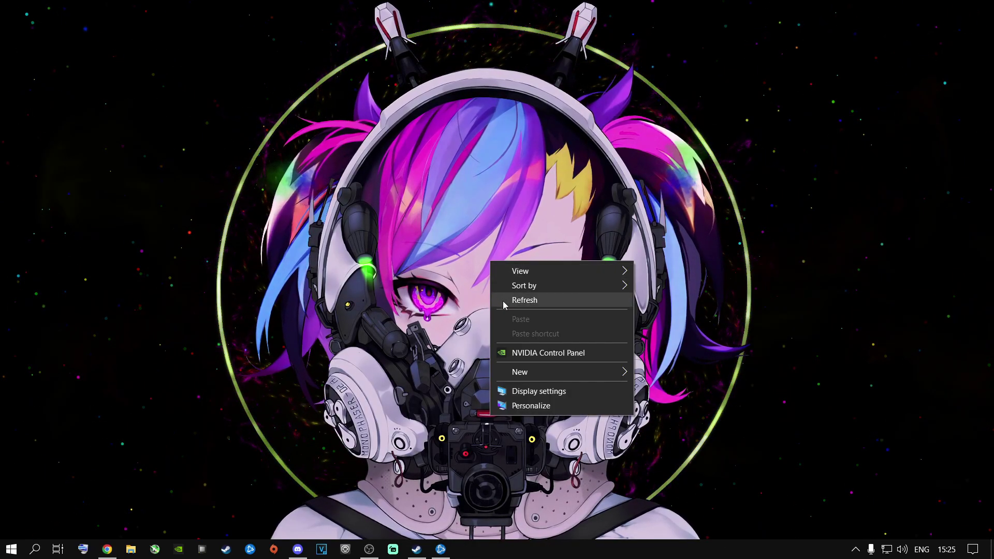
left_click(538, 353)
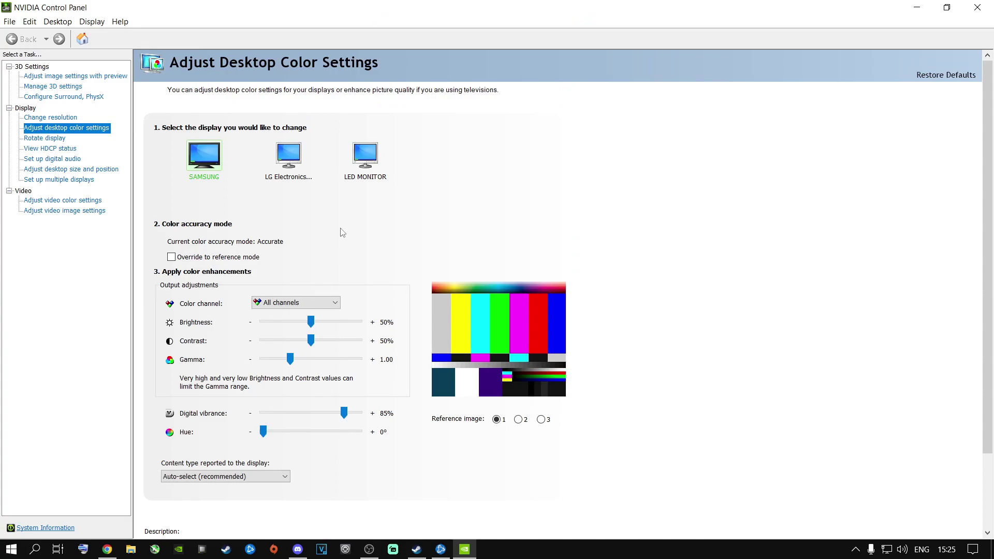
- Try the image settings preference between performance and quality, moving its emphasis through Balanced and Performance
left_click(59, 76)
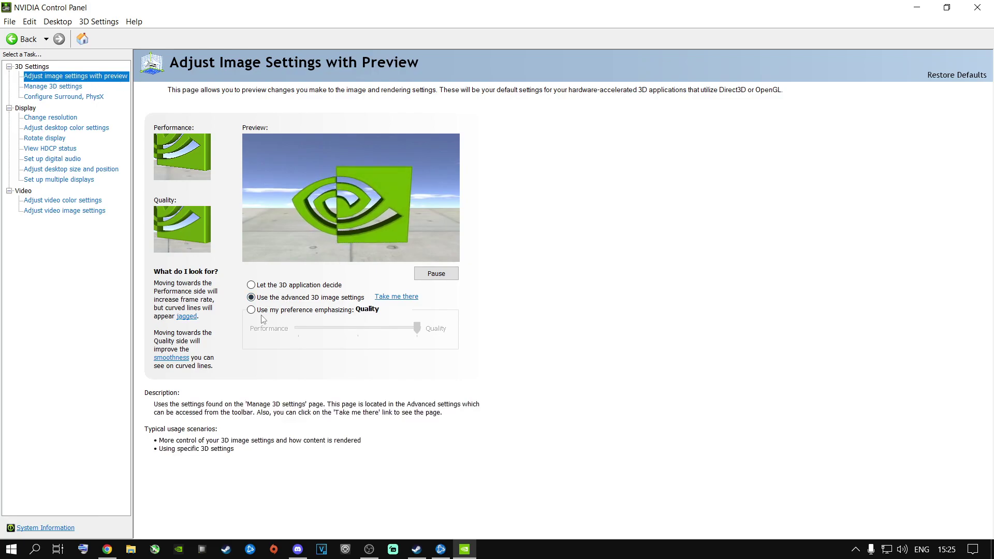
left_click(317, 310)
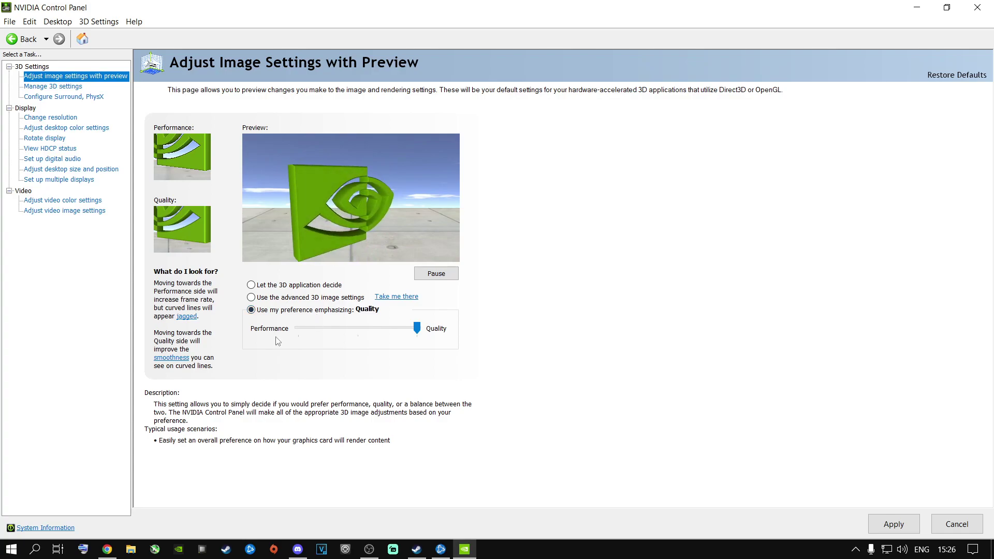
left_click(354, 331)
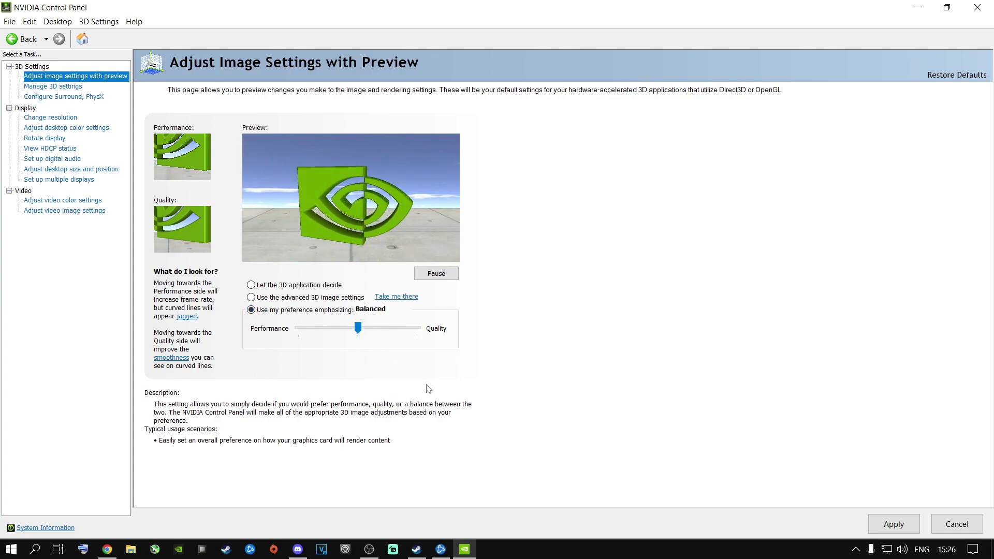
left_click(355, 333)
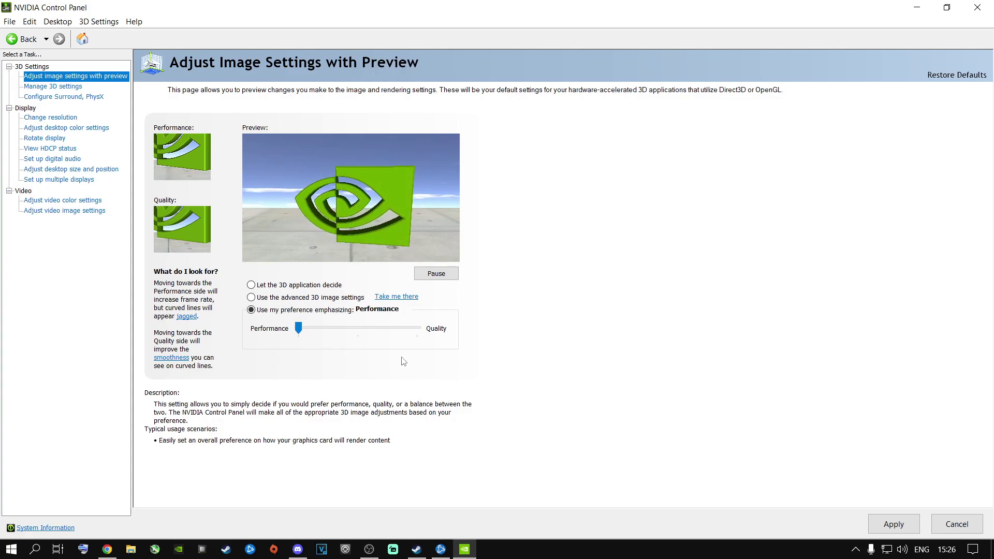
left_click(419, 330)
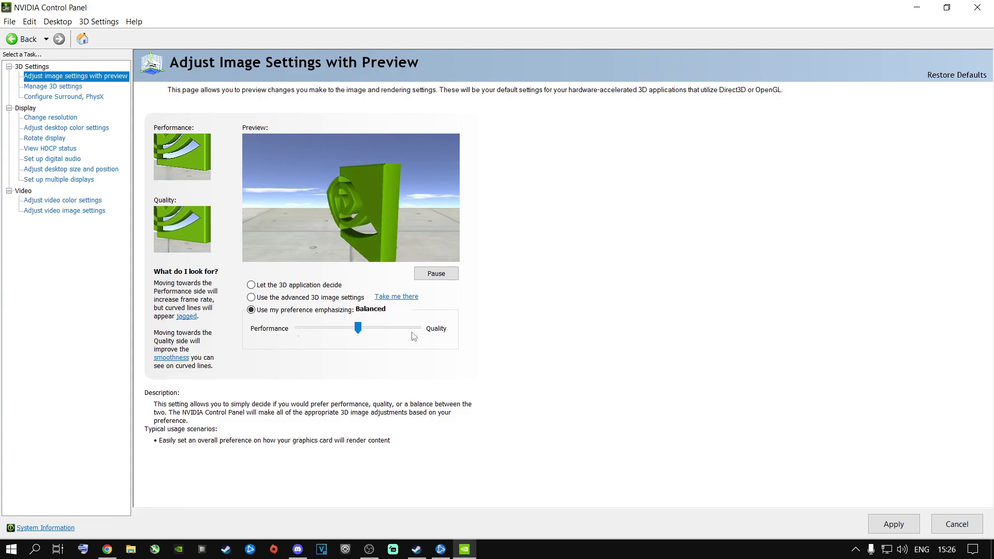
- Set the image settings with preview to use the advanced 3D image settings instead of the preference emphasis
left_click(251, 298)
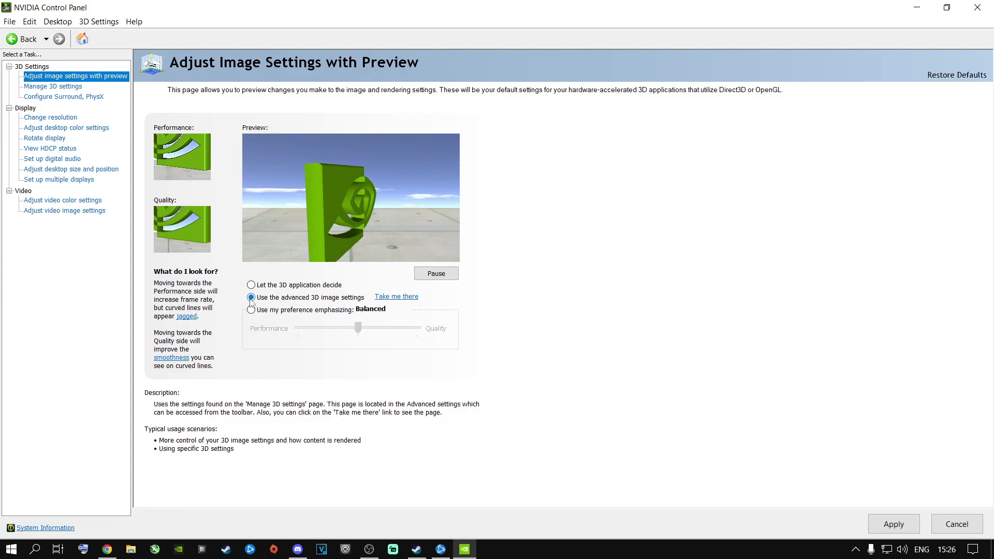
left_click(252, 309)
left_click(257, 299)
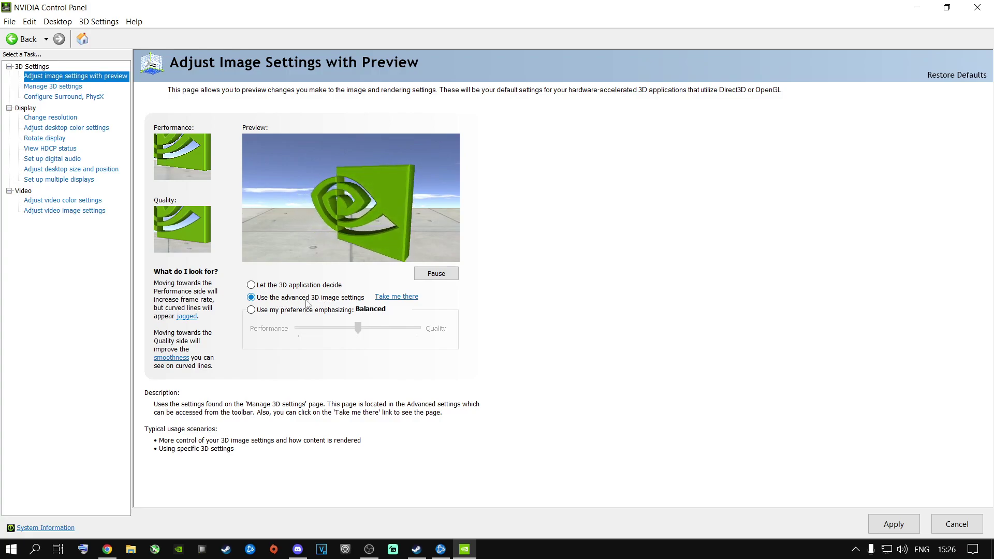
left_click(273, 310)
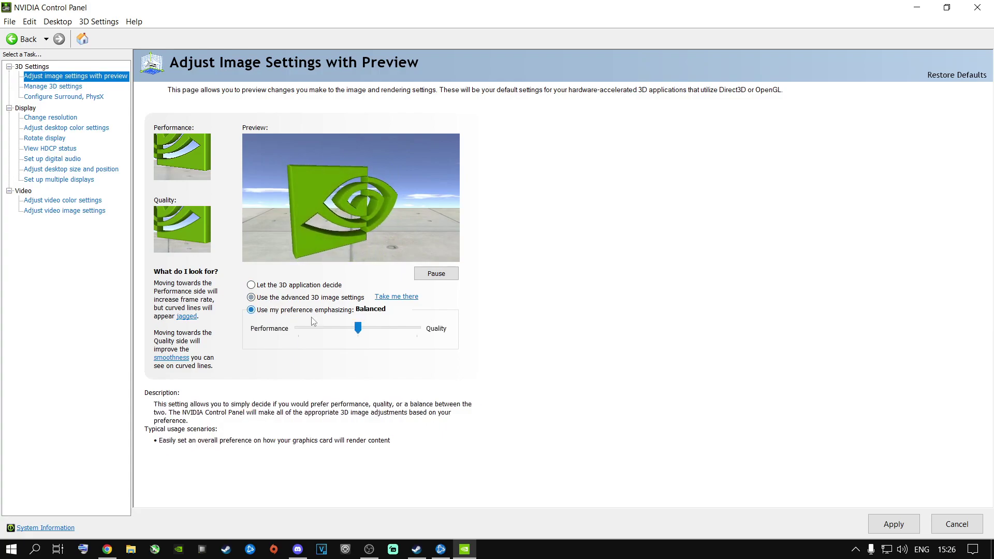
left_click(251, 297)
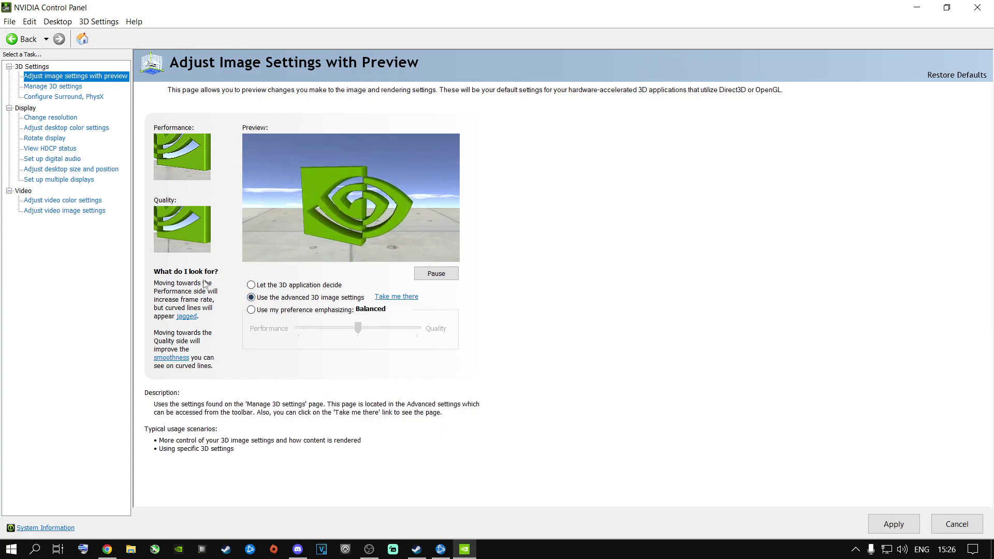
- Review the full list of global 3D settings, including antialiasing, power management, texture filtering and vertical sync
left_click(49, 86)
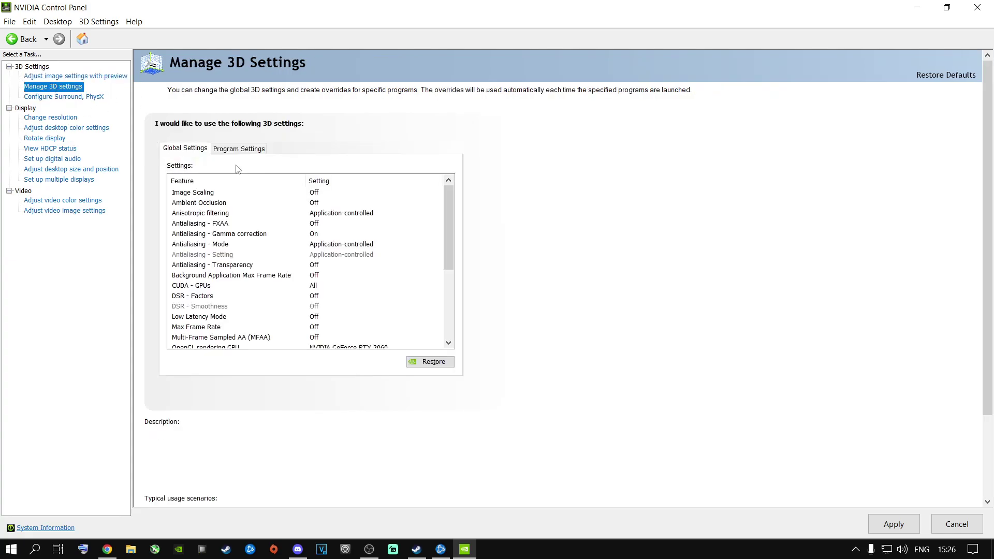
left_click(239, 149)
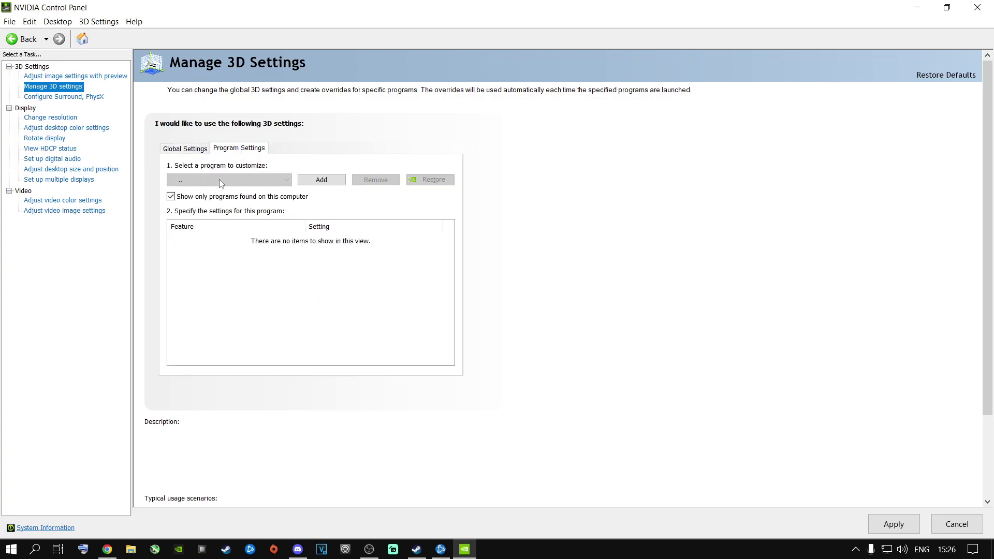
left_click(192, 150)
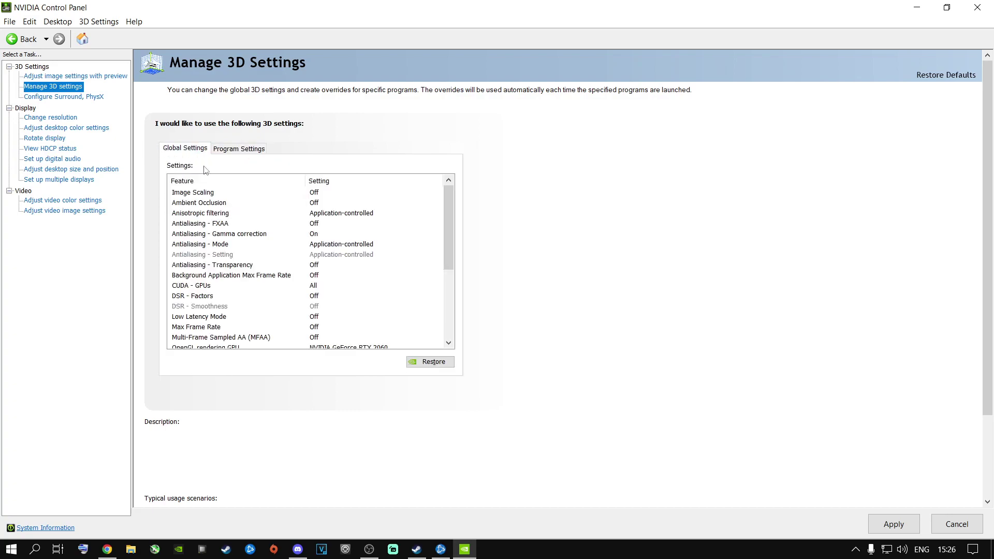
left_click_drag(448, 222, 439, 299)
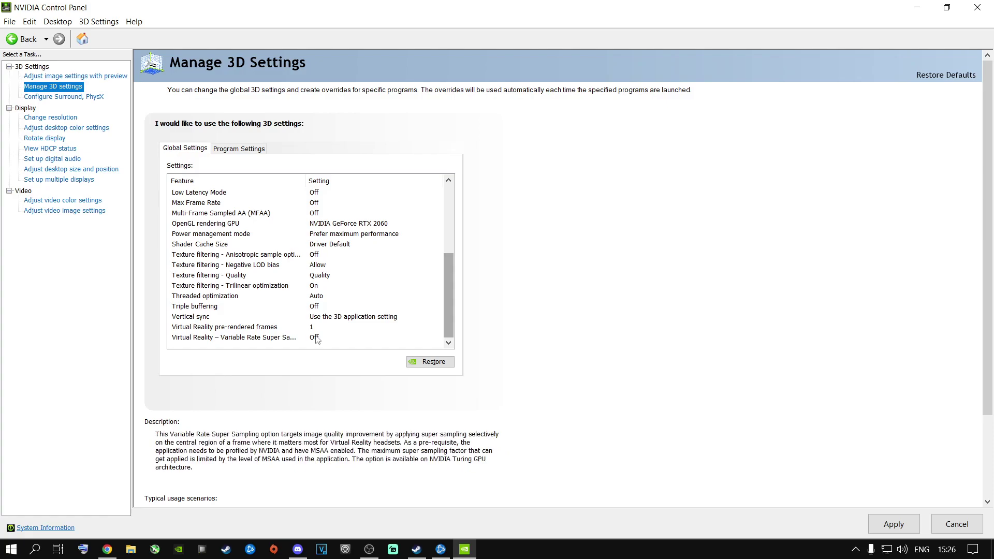
scroll(318, 253, "up", 1)
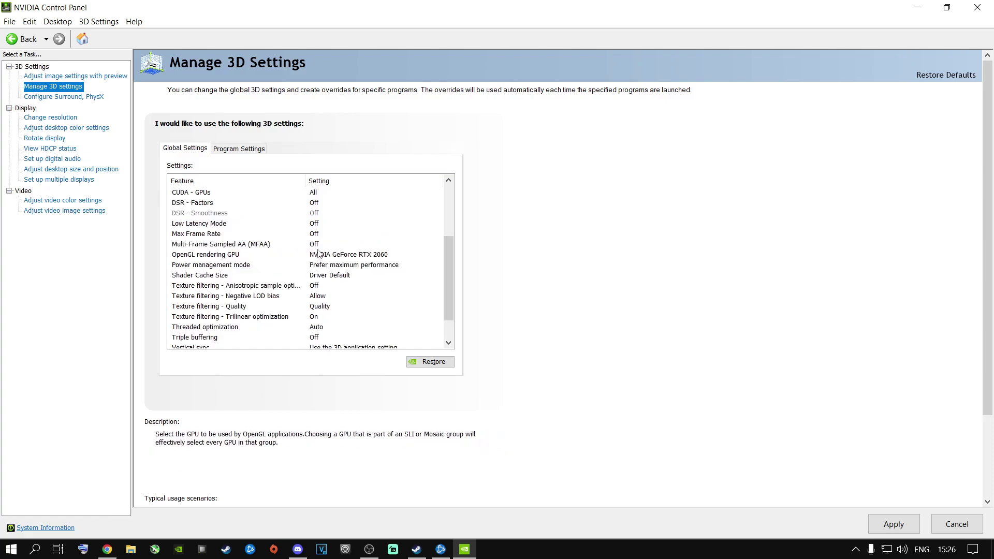
scroll(318, 252, "up", 3)
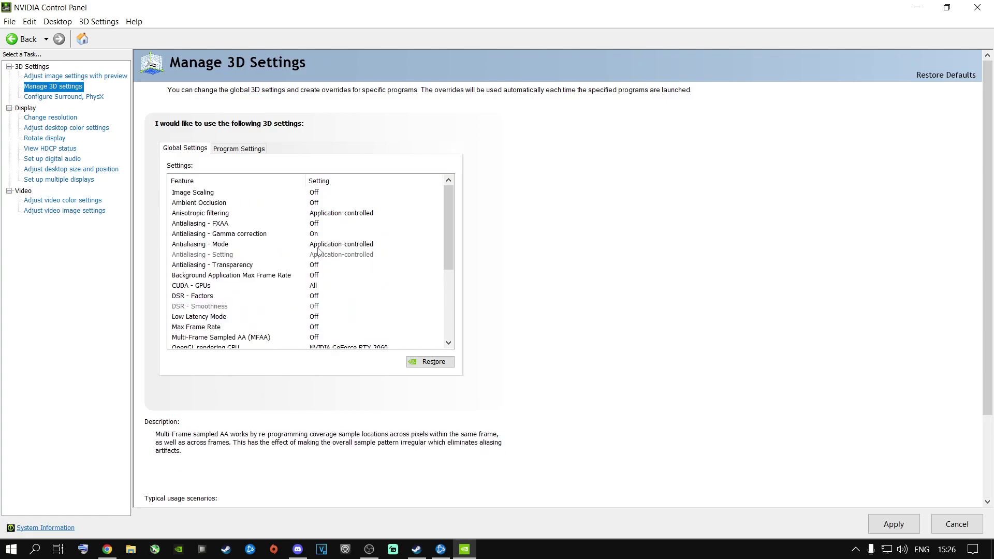
scroll(319, 251, "down", 4)
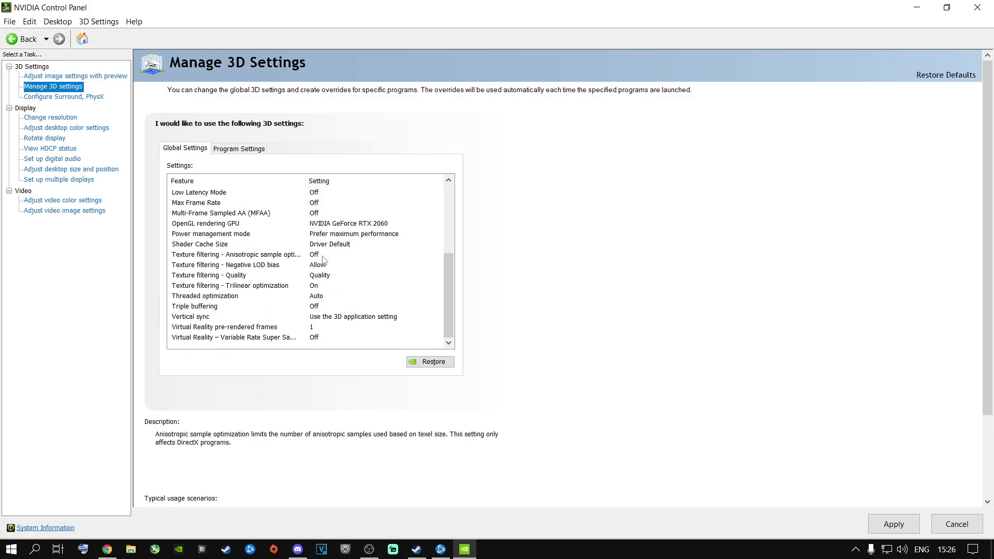
- Set the PhysX processor to NVIDIA GeForce RTX 2060
left_click(64, 96)
left_click(484, 314)
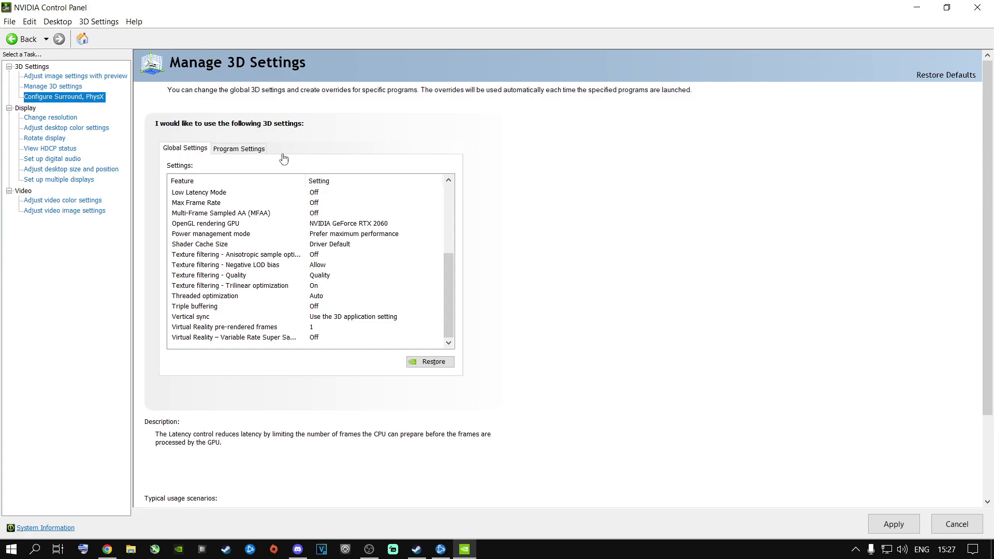
left_click(378, 169)
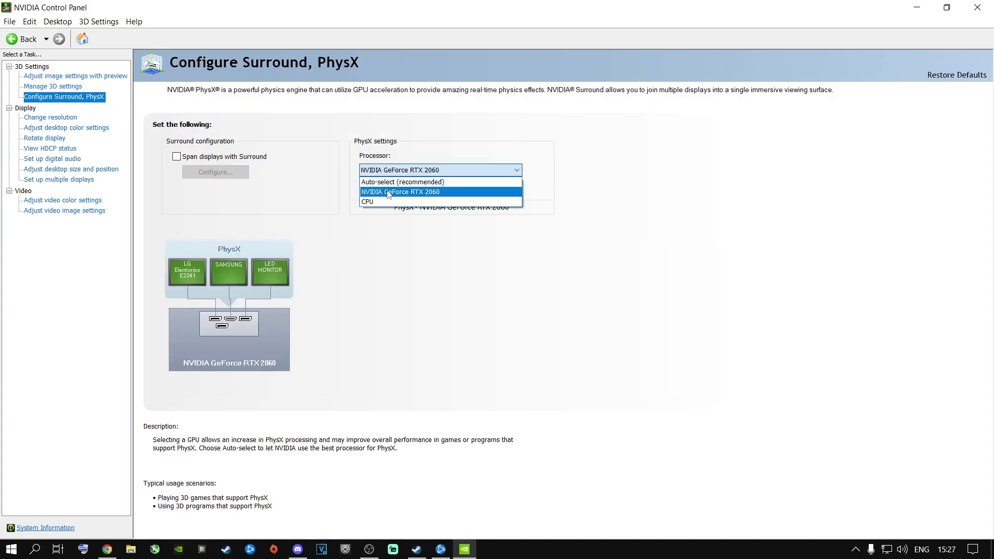
left_click(396, 192)
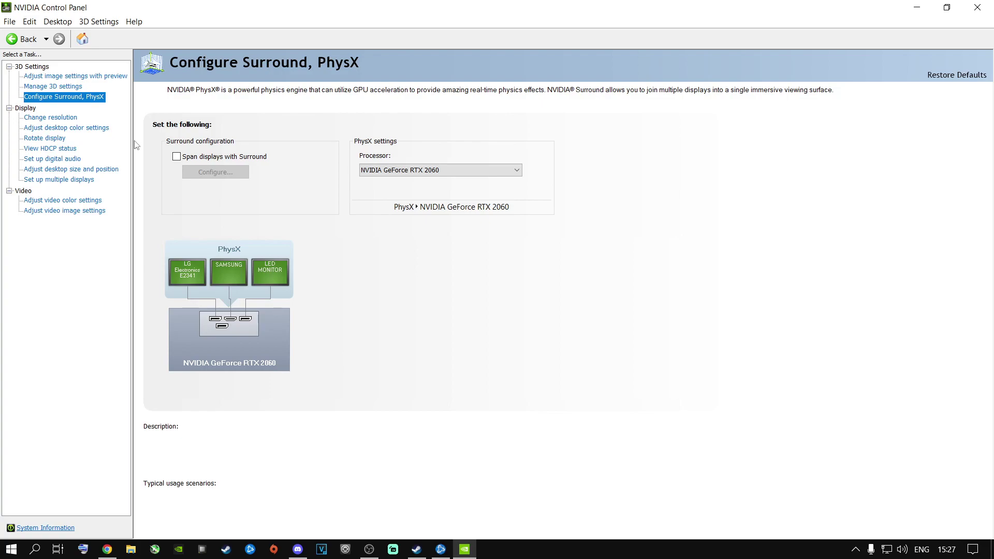
- Set the SAMSUNG display's digital vibrance to 85% using reference image 3, and close the NVIDIA Control Panel
left_click(51, 130)
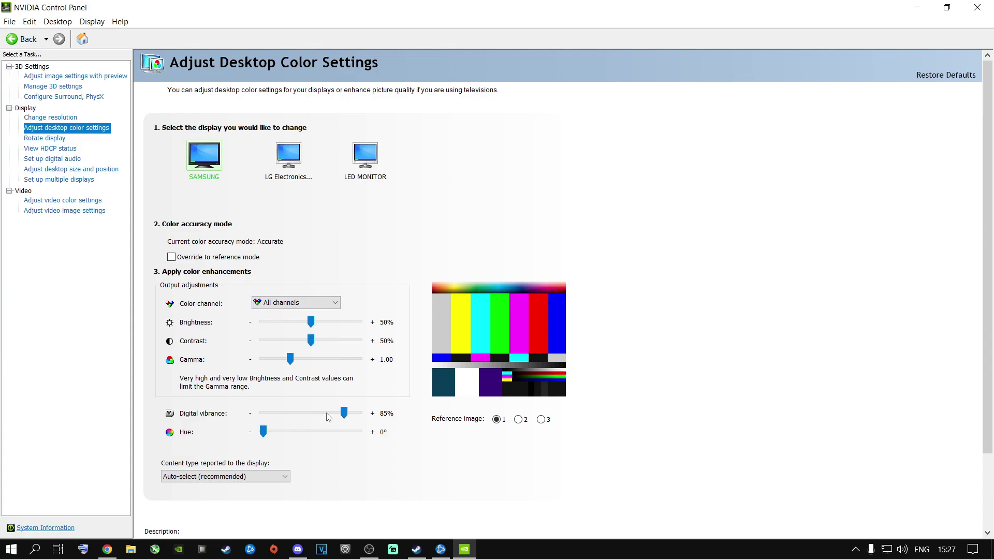
left_click(541, 420)
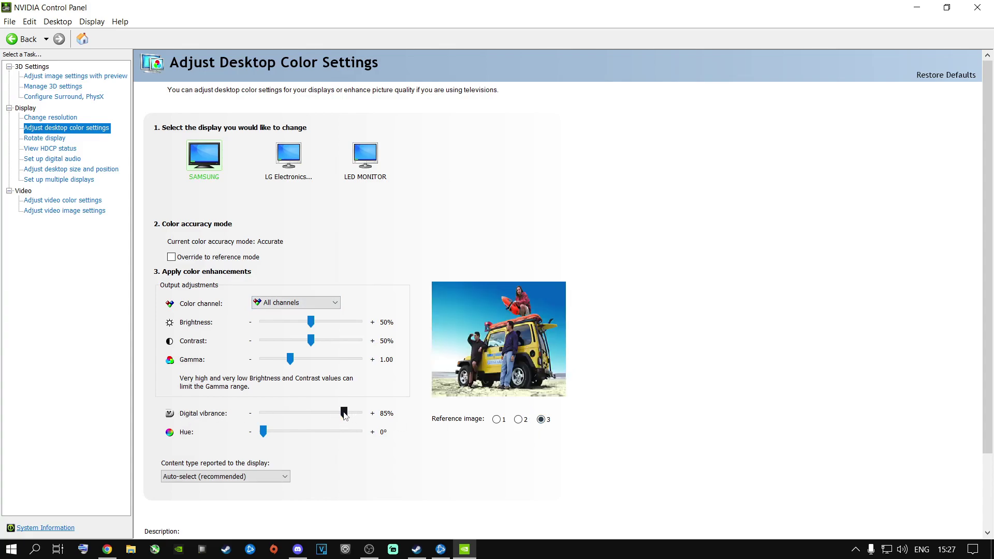
mouse_move(344, 412)
left_mouse_down()
mouse_move(303, 414)
mouse_move(345, 422)
left_mouse_up()
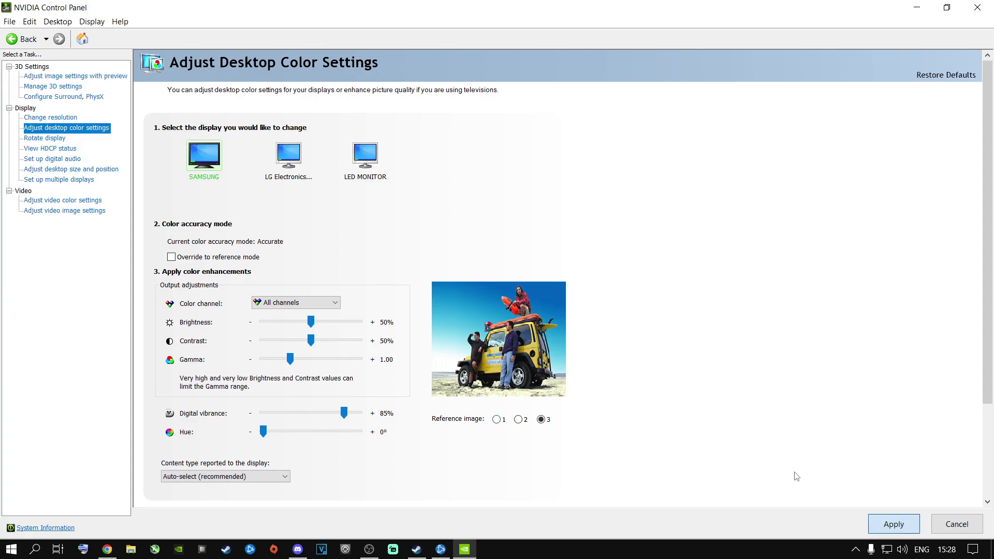
left_click(977, 7)
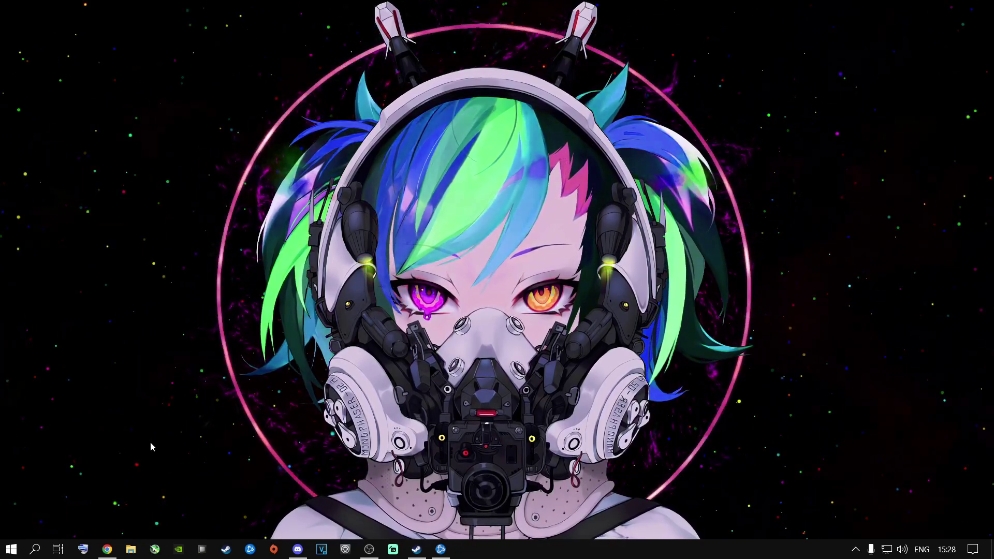
- Open the Windows Temp folder by running the command temp
key("super+r")
key("BackSpace")
type("temp")
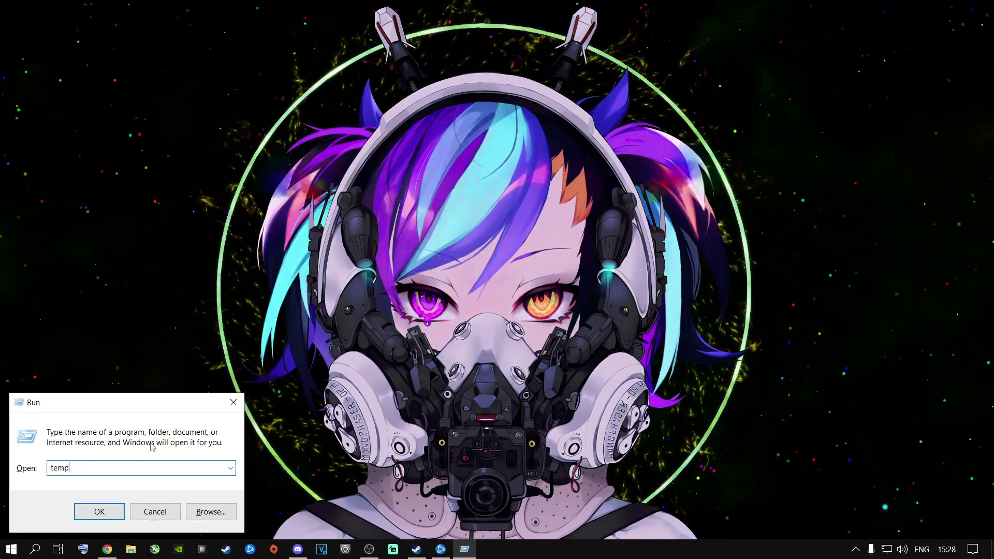
key("Return")
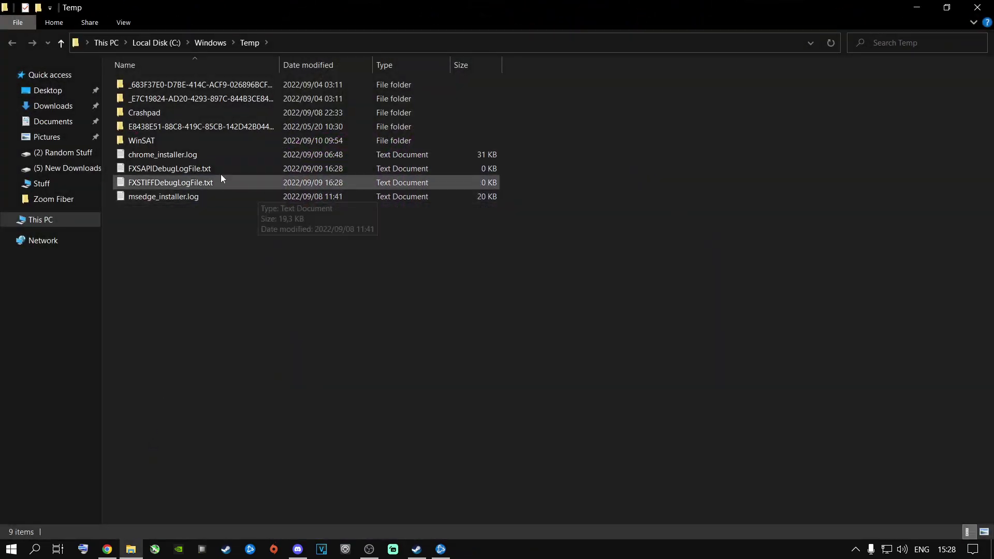
- Delete everything in the Windows Temp folder with administrator permission for all items, cancel the SYSTEM-protected folder's deletion, and close the window
left_click(185, 114)
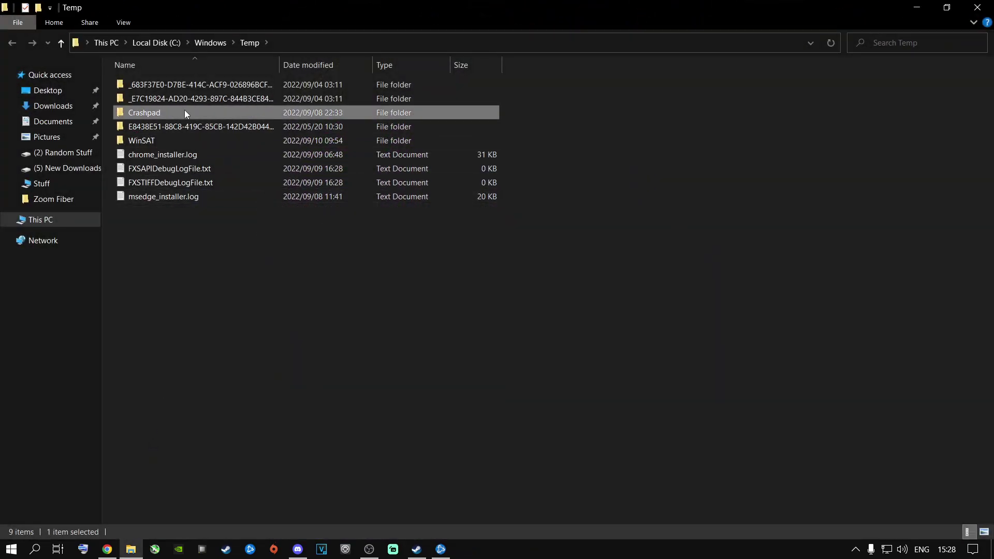
key("ctrl+a")
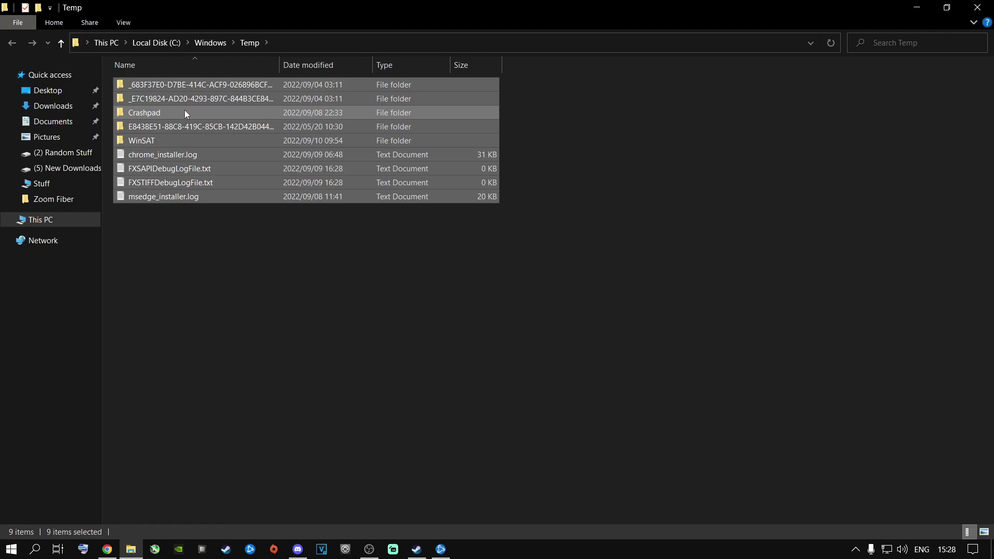
key("Delete")
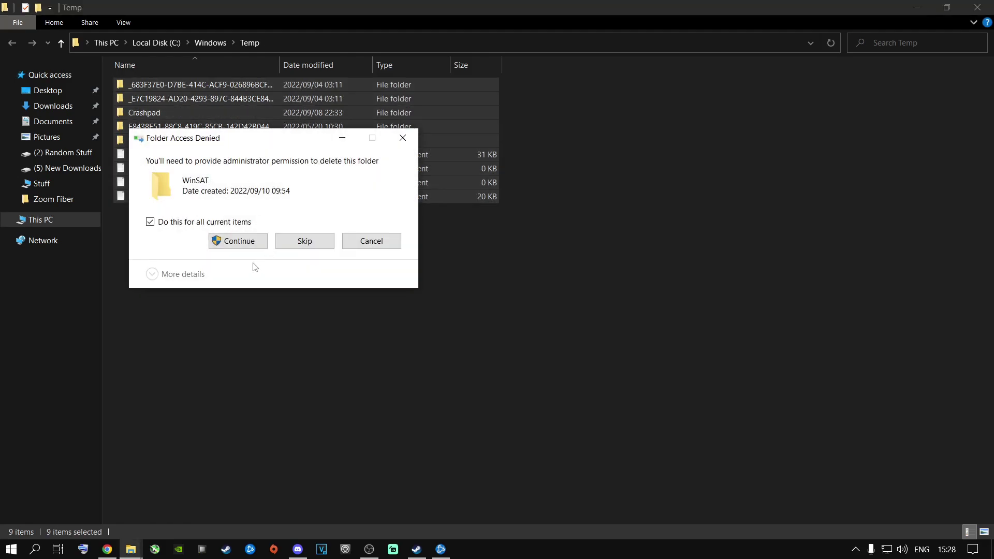
left_click(241, 244)
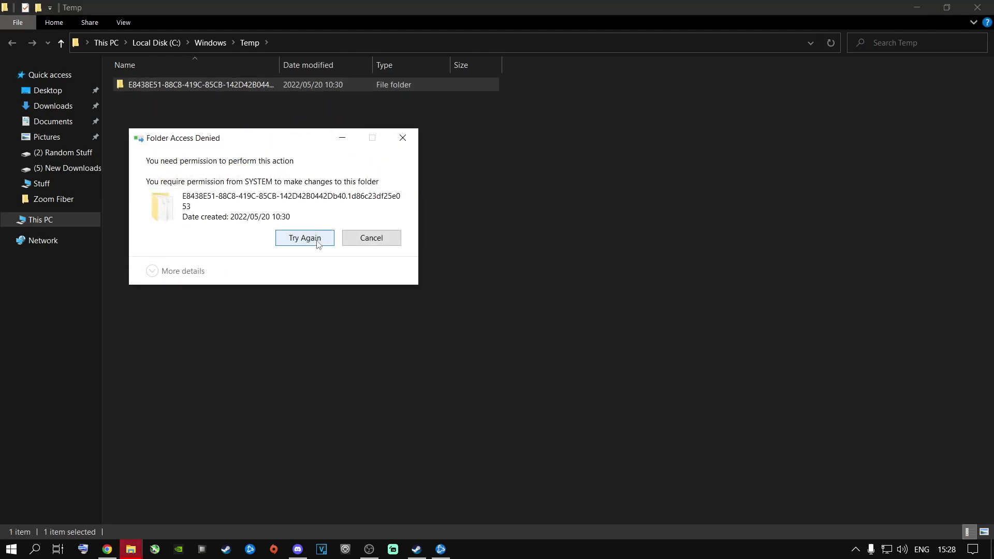
left_click(370, 241)
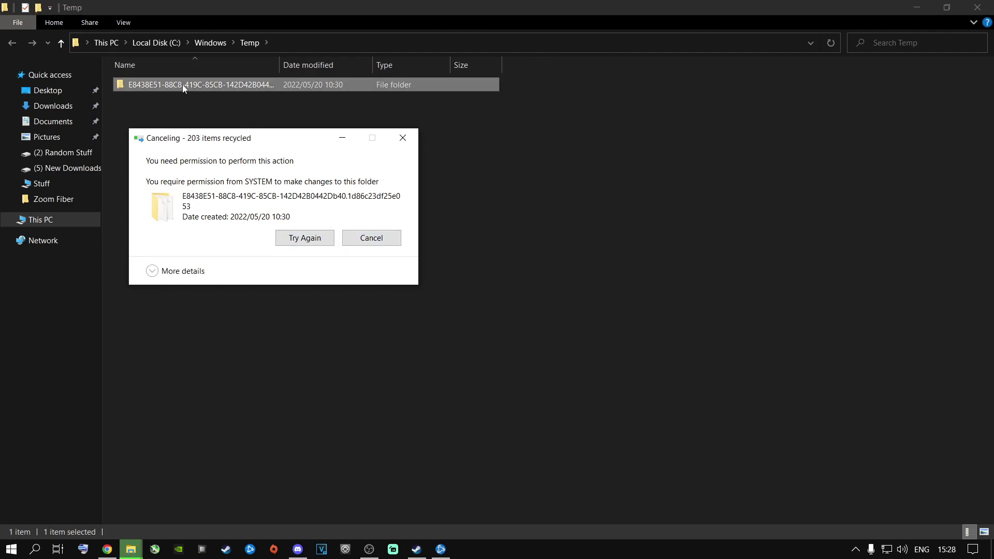
left_click(371, 242)
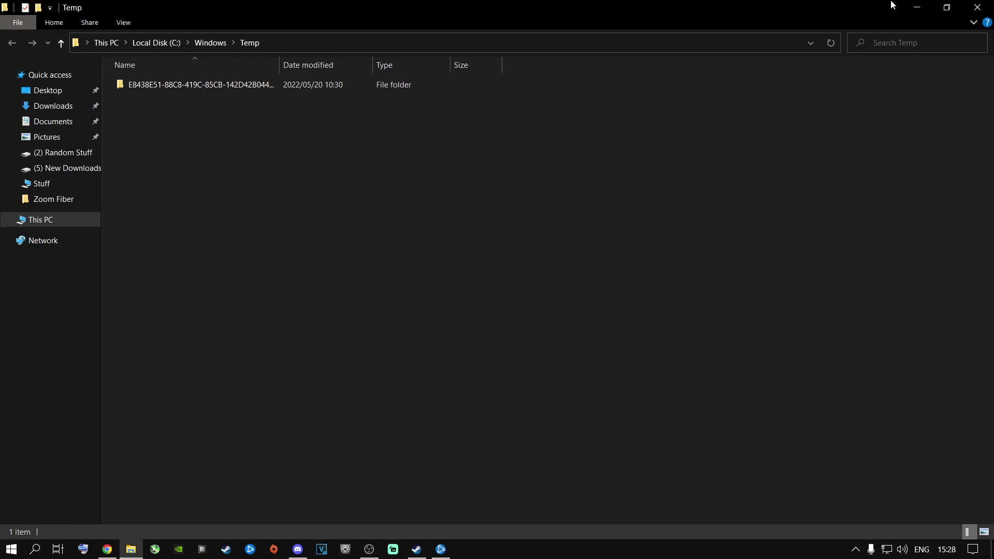
left_click(977, 7)
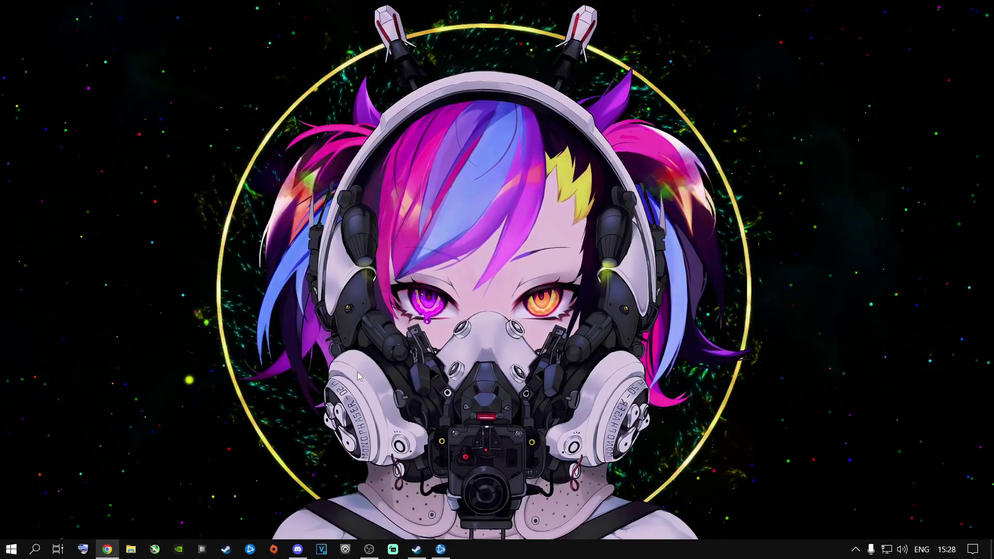
- Run %temp% to open the user account's temporary files folder
key("super+r")
key("BackSpace")
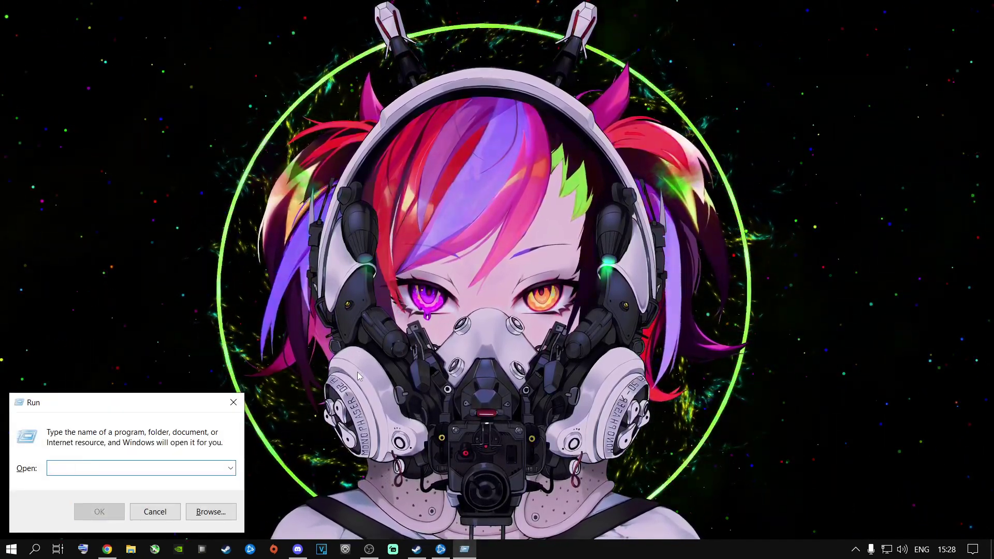
type("%")
key("Down")
key("Down")
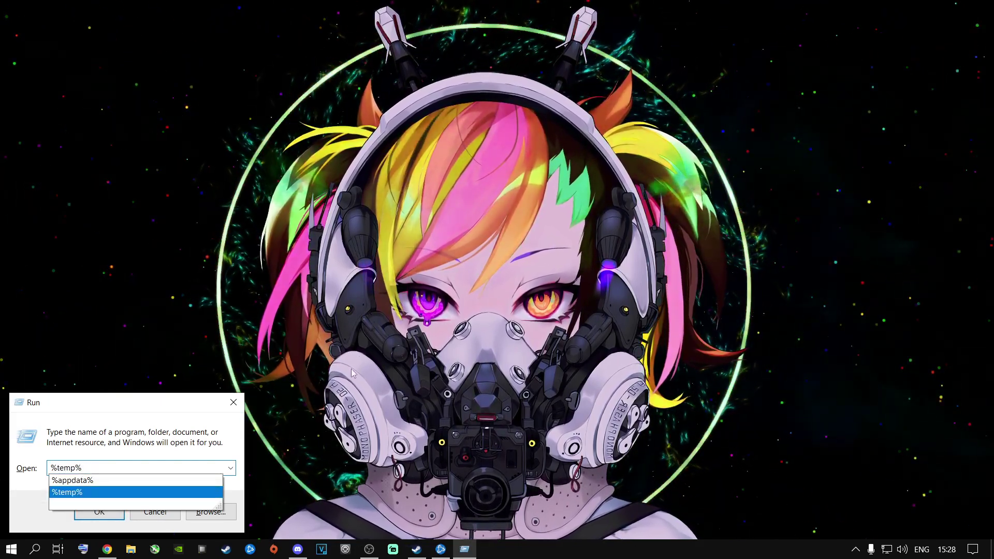
left_click(103, 492)
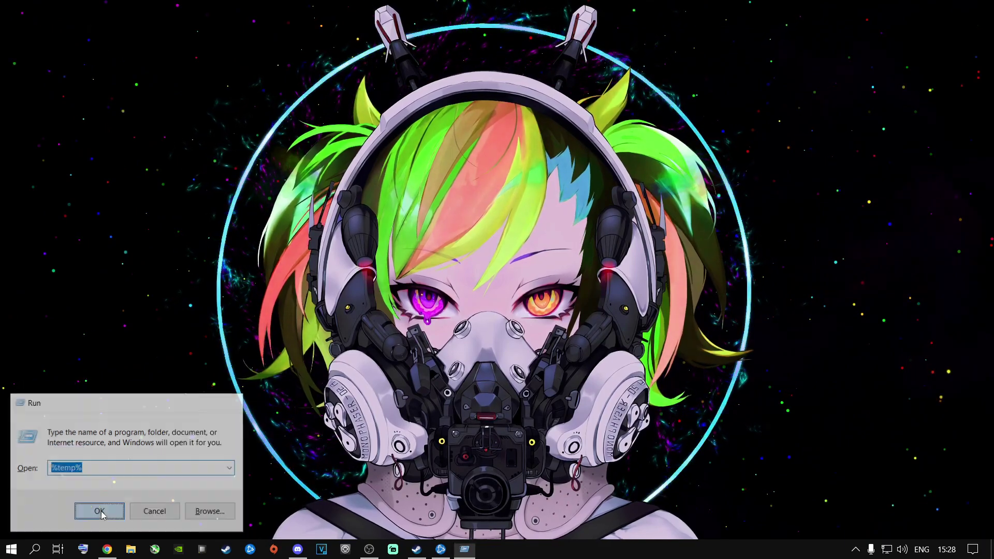
- Delete everything in the user account's Temp folder, skip all files that are in use, and close the window
left_click(102, 510)
left_click(280, 266)
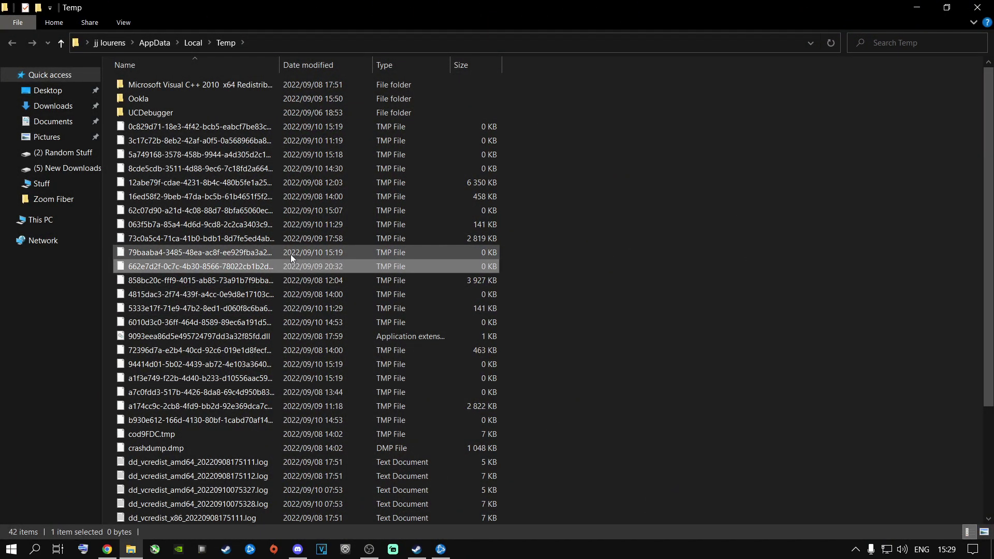
key("ctrl+a")
right_click(240, 262)
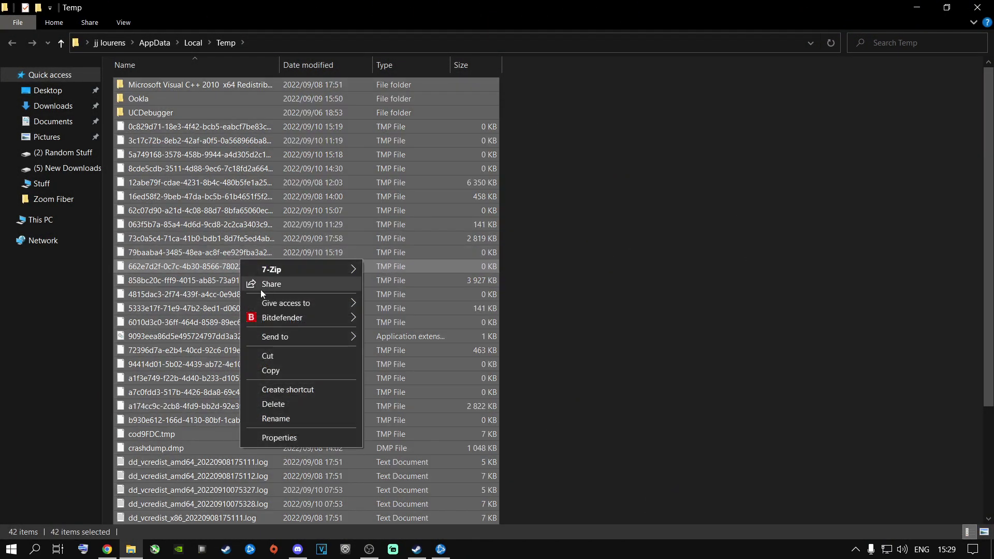
left_click(275, 404)
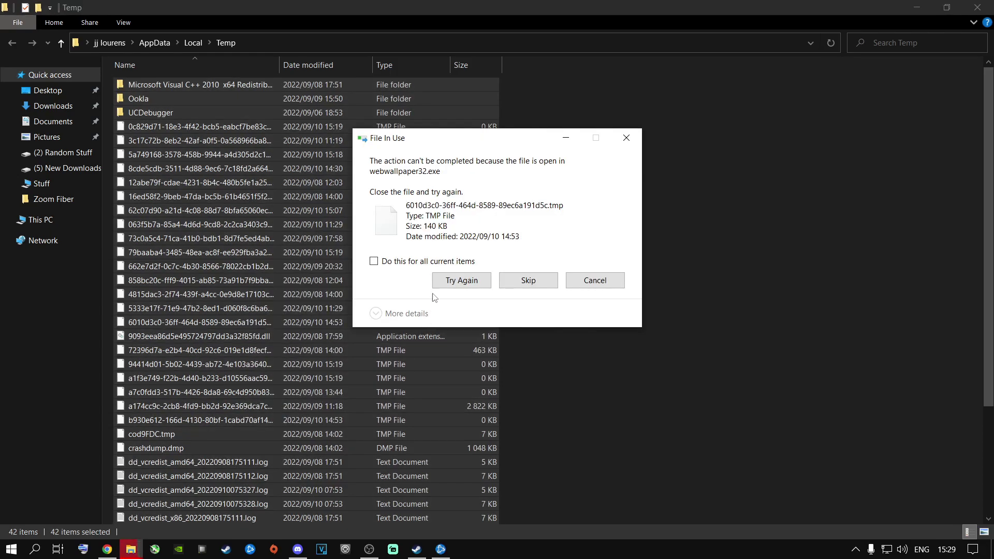
left_click(374, 261)
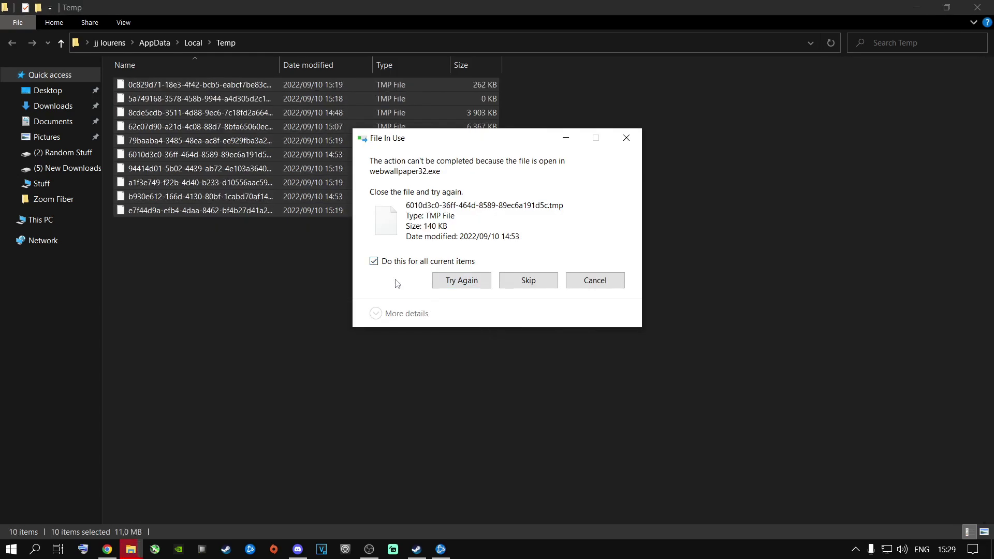
left_click(475, 284)
left_click(374, 260)
left_click(516, 283)
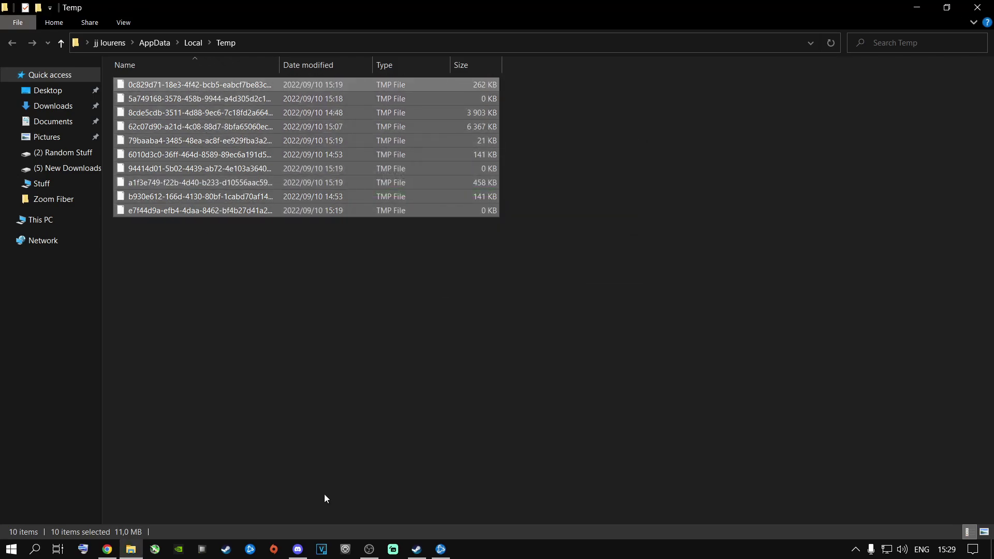
mouse_move(297, 548)
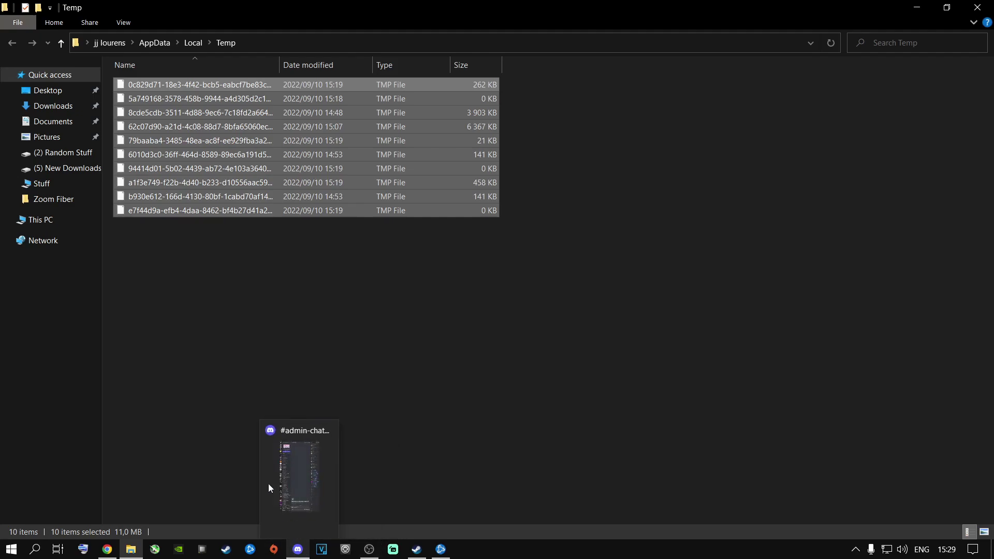
left_click(253, 225)
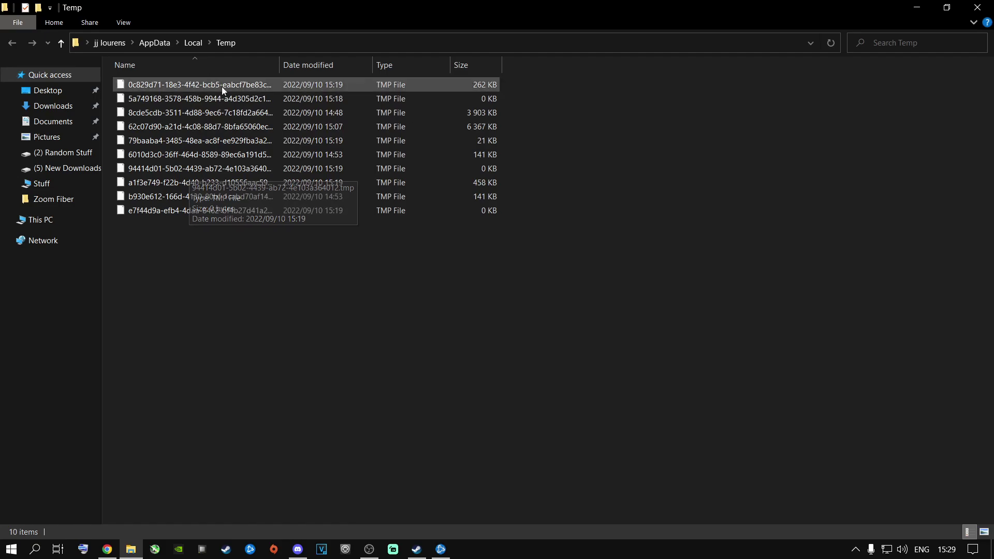
left_click(977, 7)
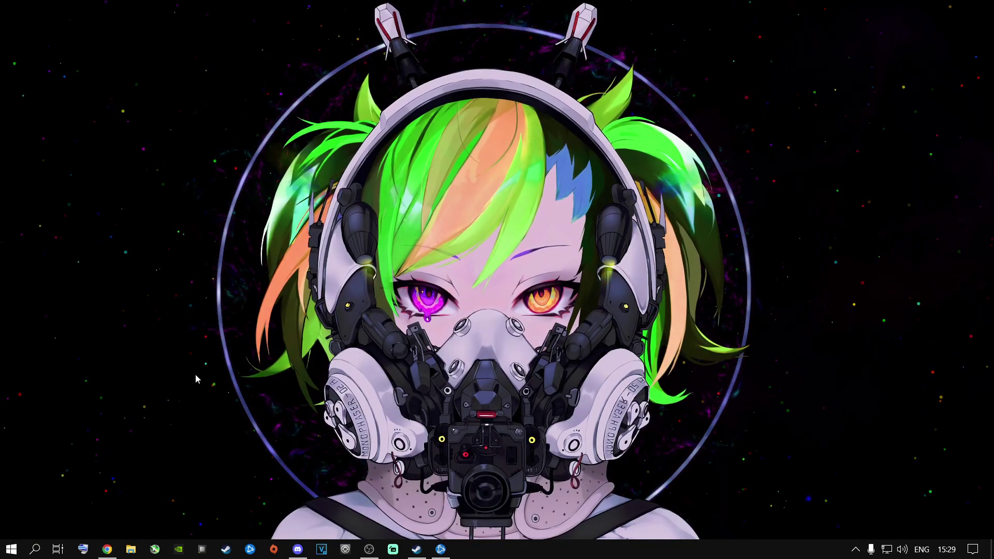
- Open the Windows Prefetch folder by running the command prefetch and grant permanent access to it
key("super+r")
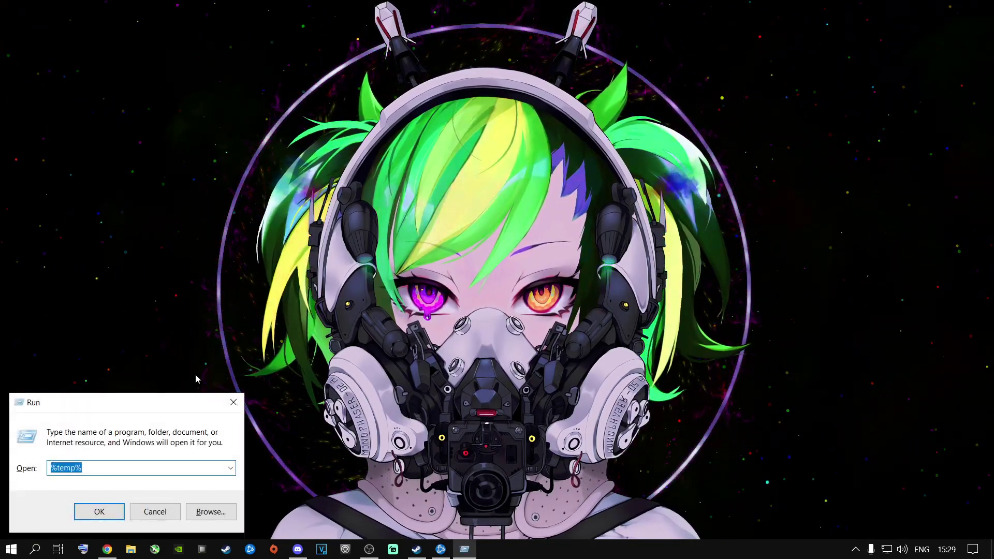
key("BackSpace")
type("prefetch")
key("Return")
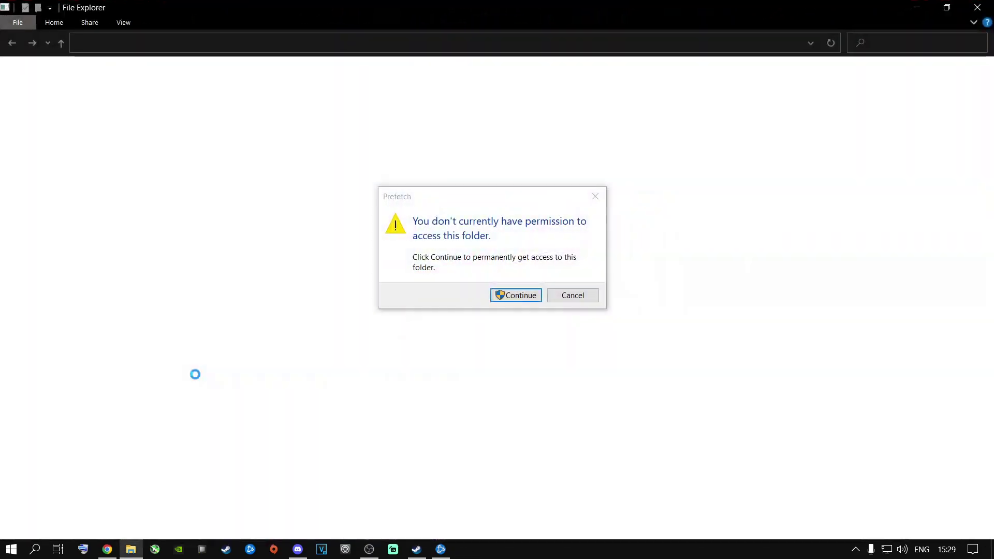
left_click(515, 294)
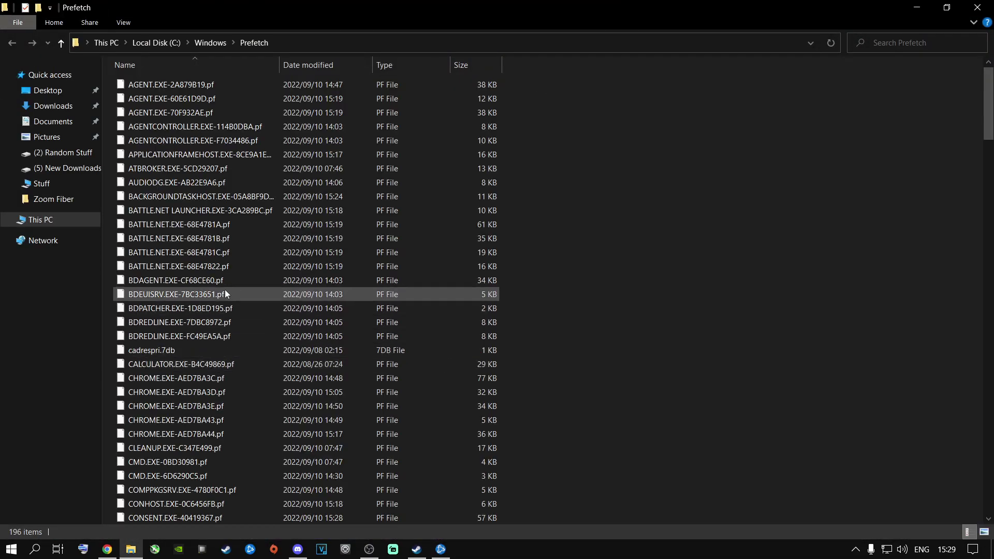
- Delete all files in the Prefetch folder, skip any that cannot be removed, and close the window
left_click(224, 293)
key("ctrl+a")
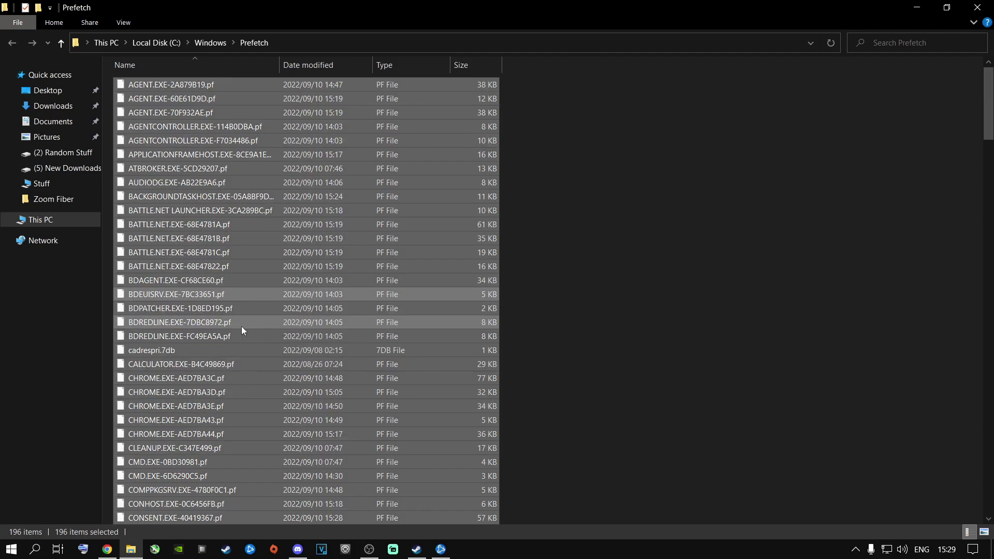
key("Delete")
left_click(383, 252)
left_click(525, 274)
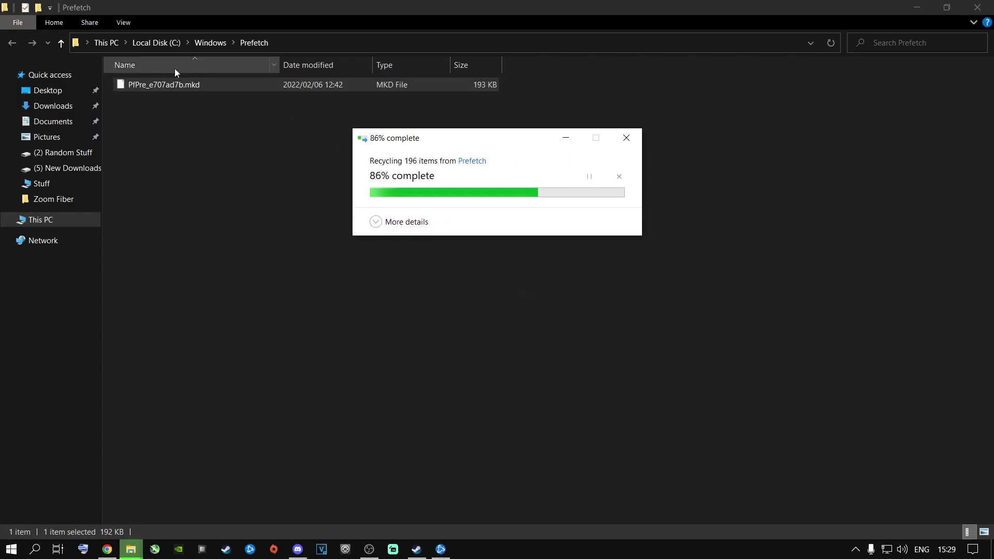
key("ctrl+a")
left_click(212, 158)
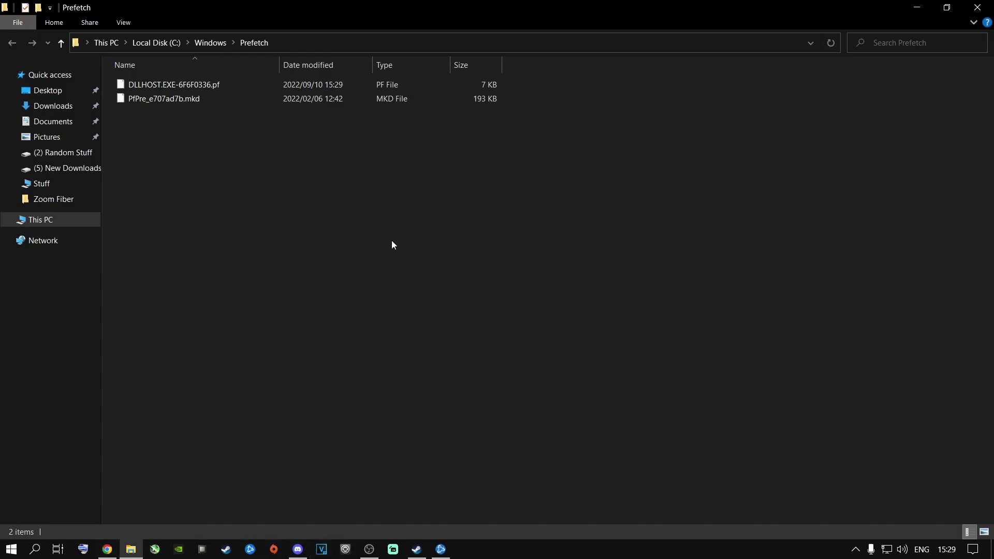
left_click(977, 8)
- Place the Recycle Bin icon in the lower-right corner of the desktop
right_click(660, 320)
left_click(684, 350)
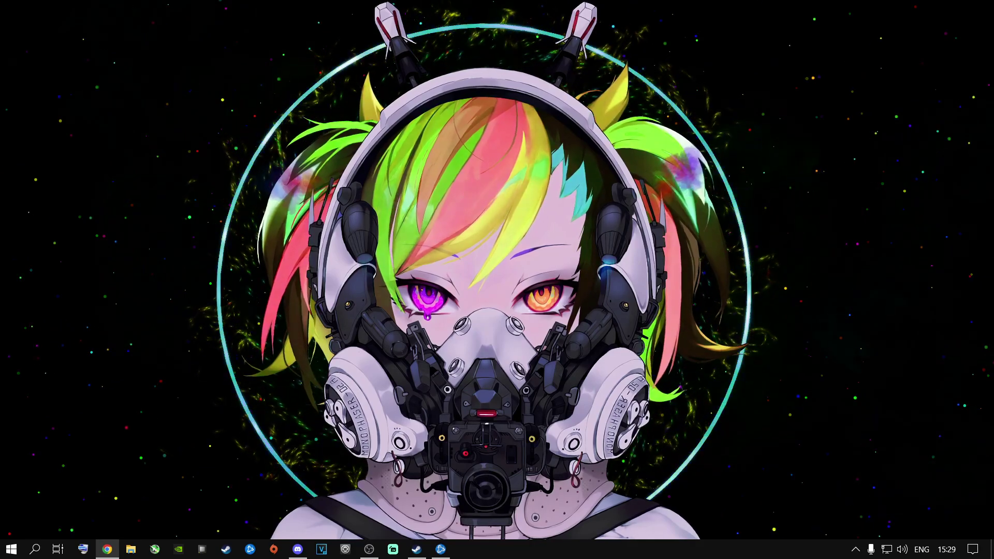
left_click(369, 548)
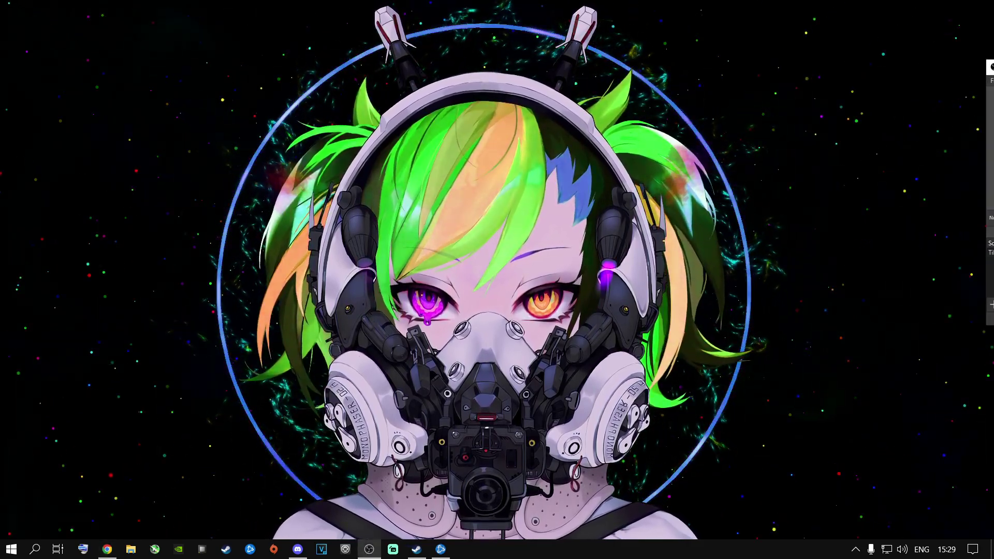
left_click_drag(671, 514, 952, 501)
- Empty the Recycle Bin, confirming the permanent deletion and granting administrator permission for all current items
right_click(953, 504)
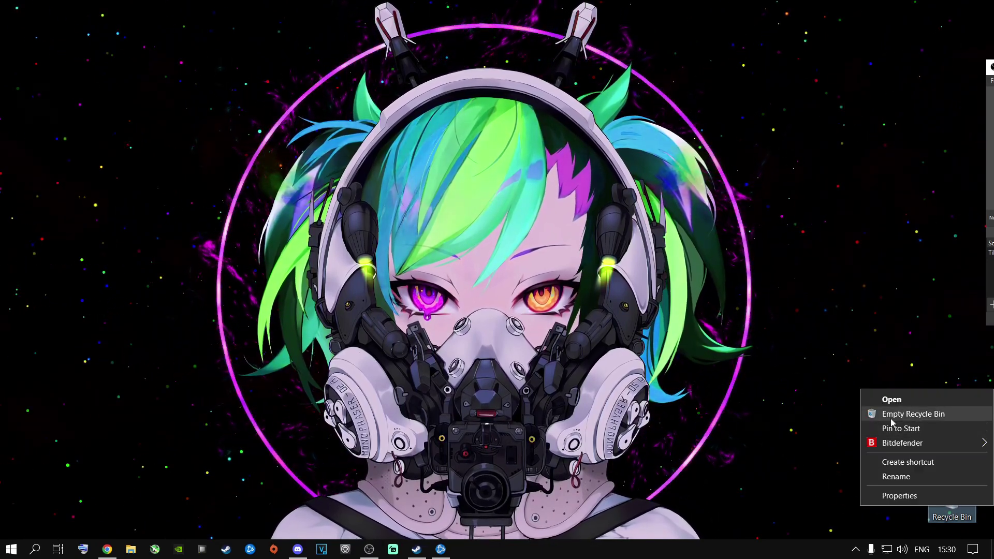
left_click(906, 414)
left_click(541, 286)
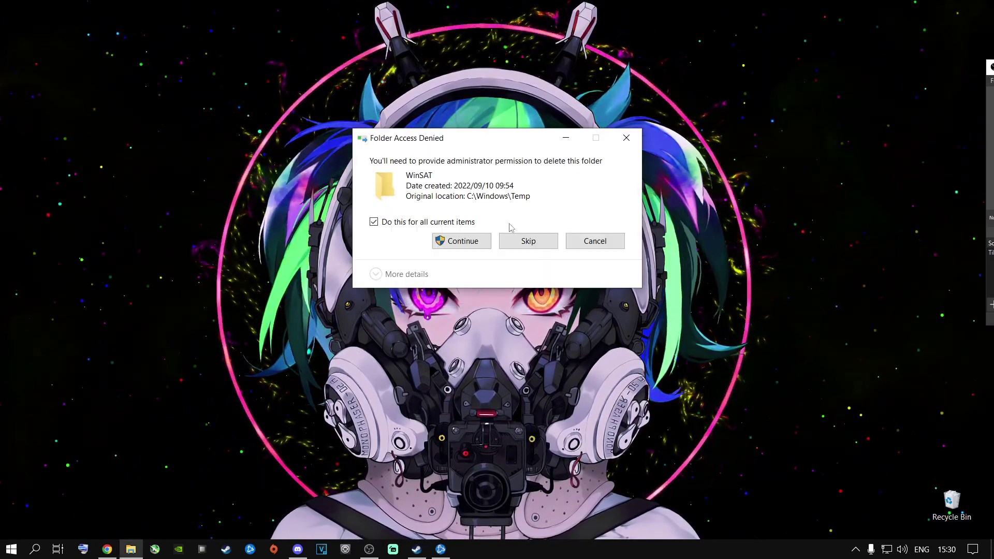
left_click(458, 241)
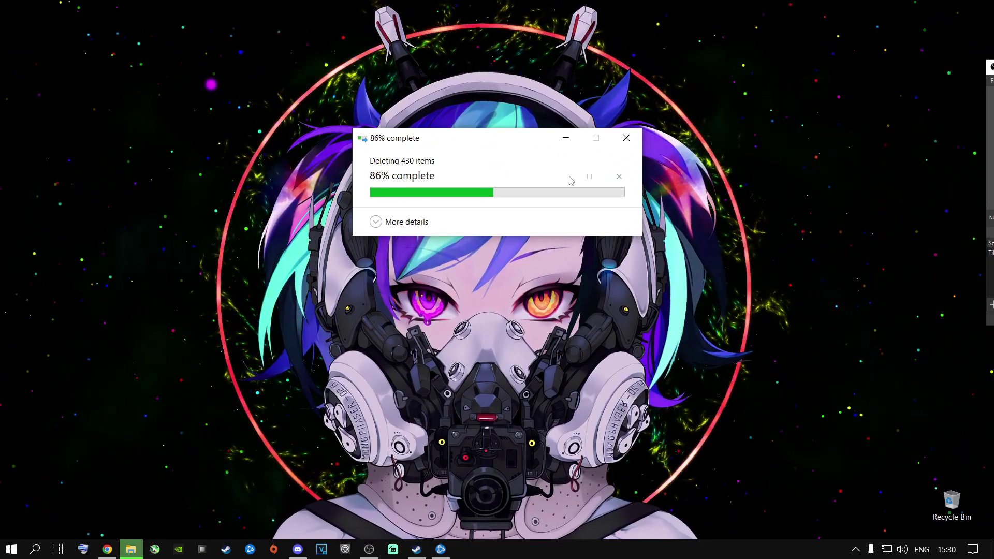
right_click(595, 362)
left_click(455, 334)
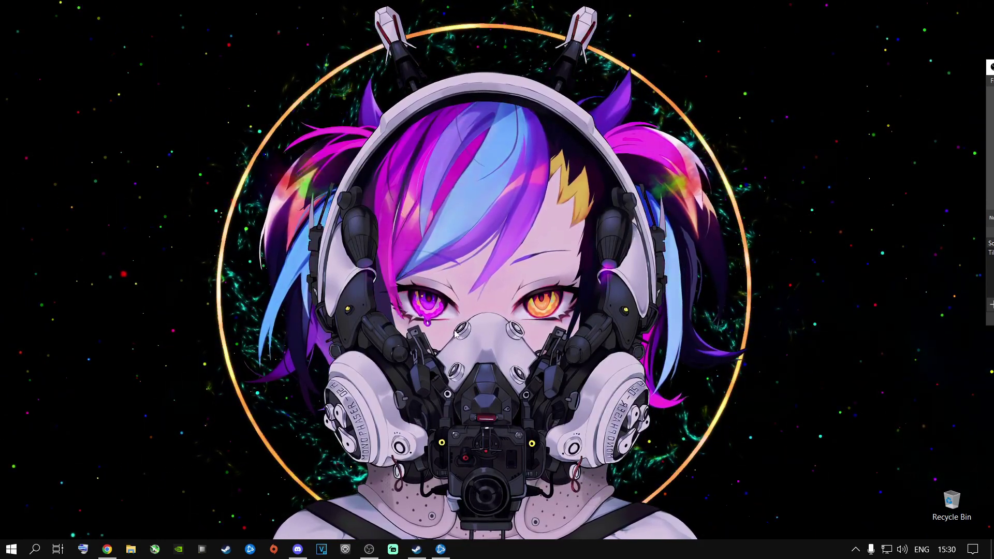